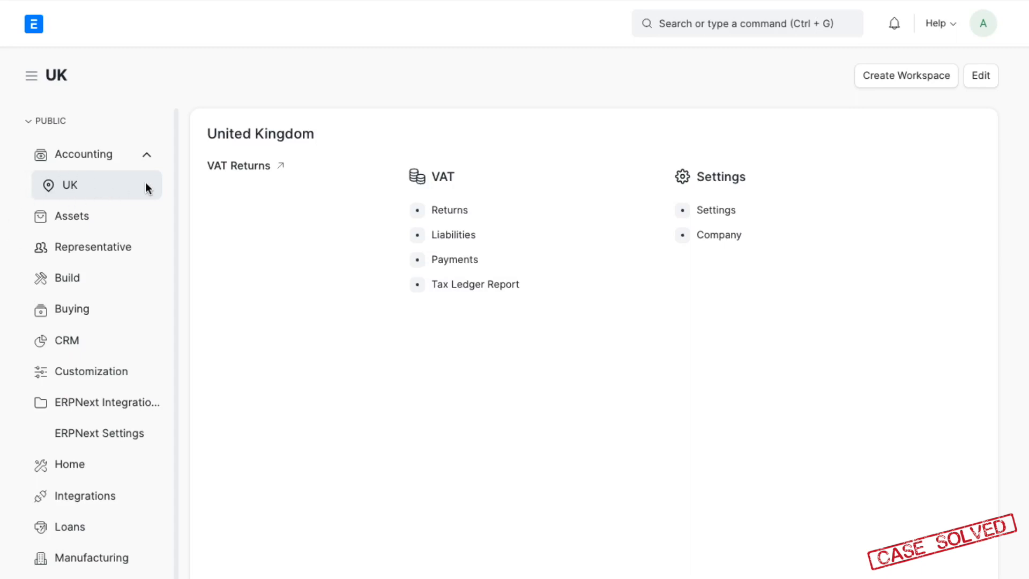
# - Open a new UK HMRC Settings form to examine the VAT Return Report requirements, and return to the UK workspace without saving
pyautogui.click(711, 211)
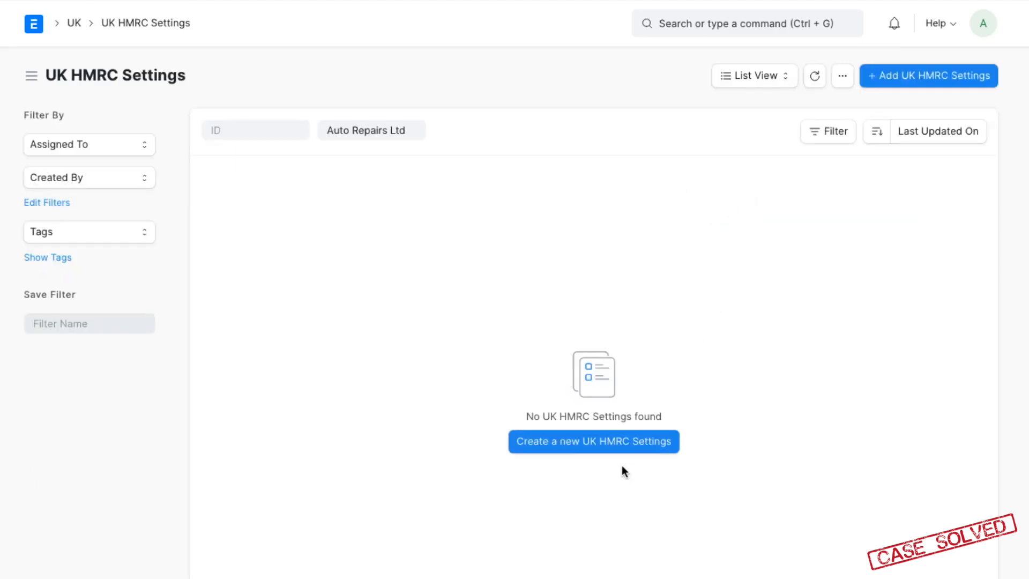
pyautogui.click(623, 439)
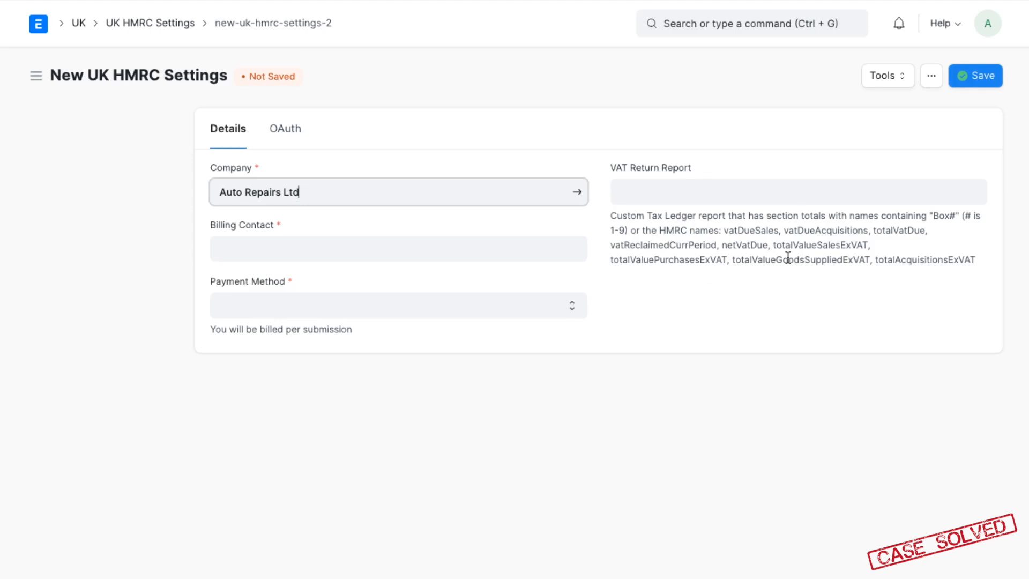
pyautogui.click(79, 27)
pyautogui.click(713, 45)
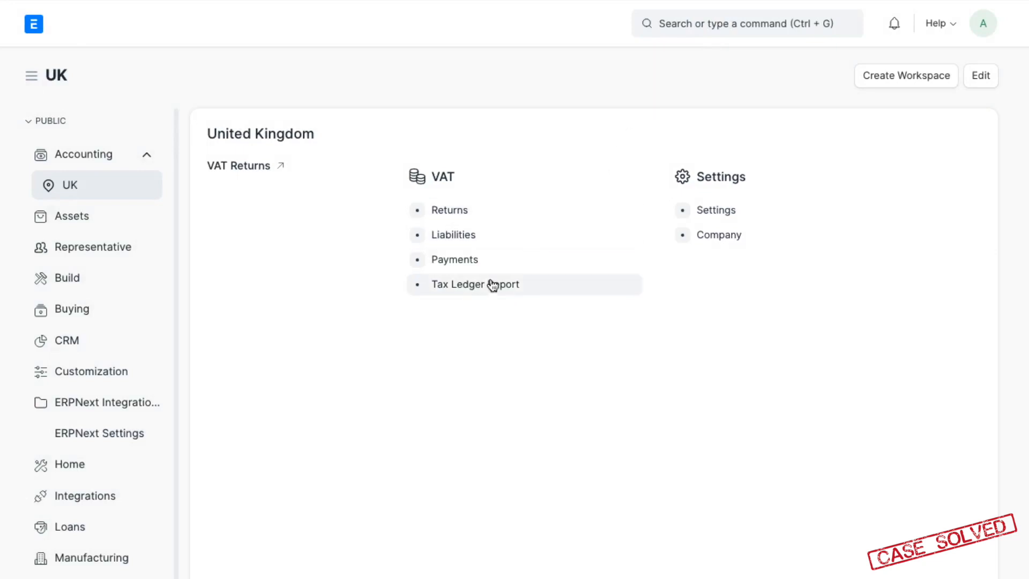
# - Create a new custom report named VAT Return from the Tax Ledger Report
pyautogui.click(459, 289)
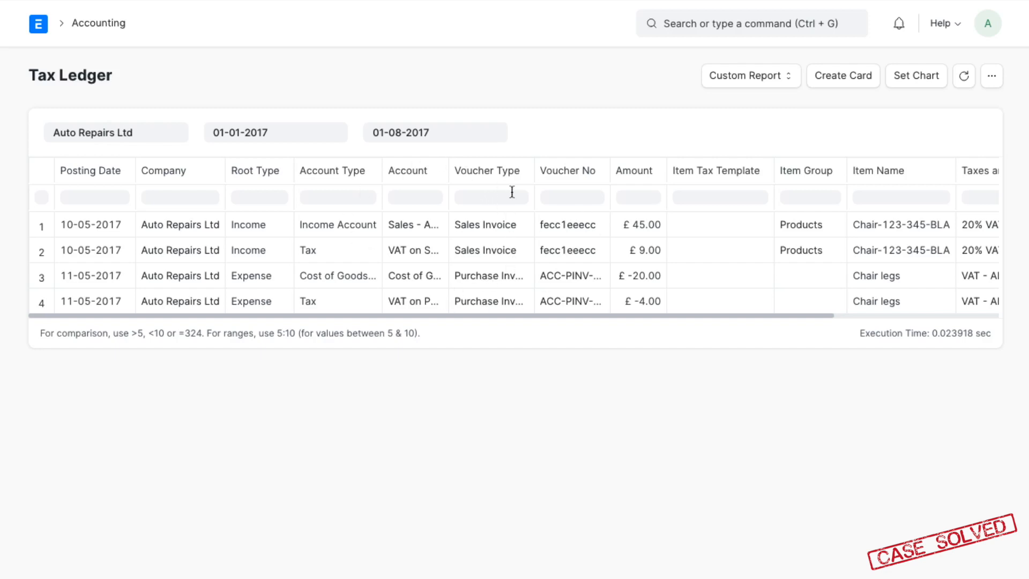
pyautogui.click(726, 82)
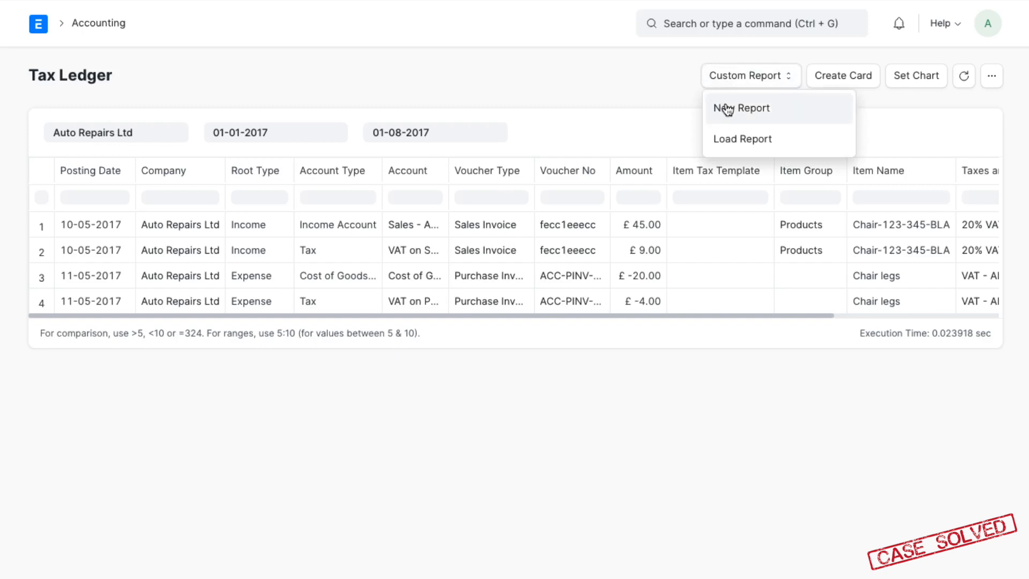
pyautogui.click(728, 108)
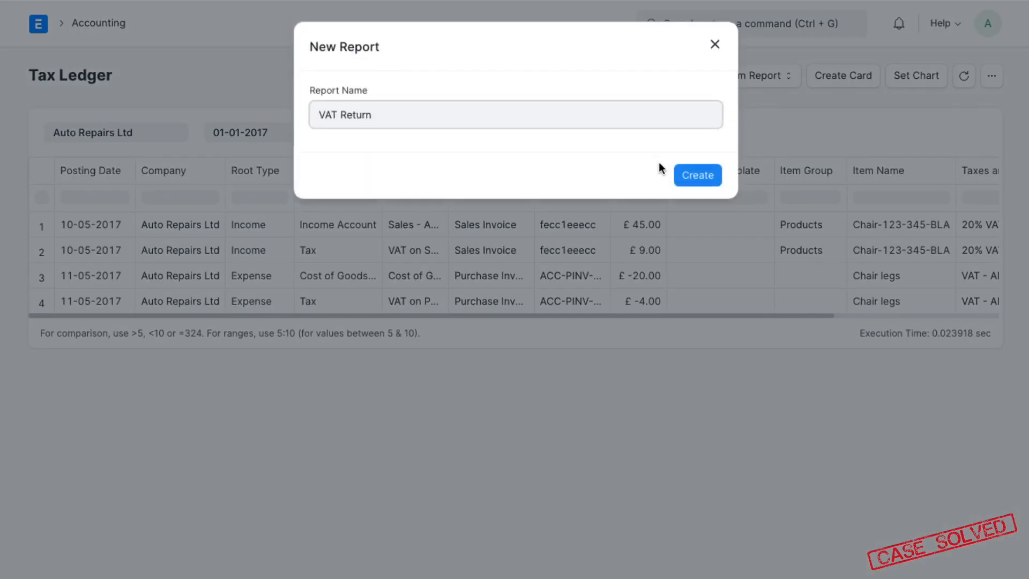
pyautogui.click(691, 177)
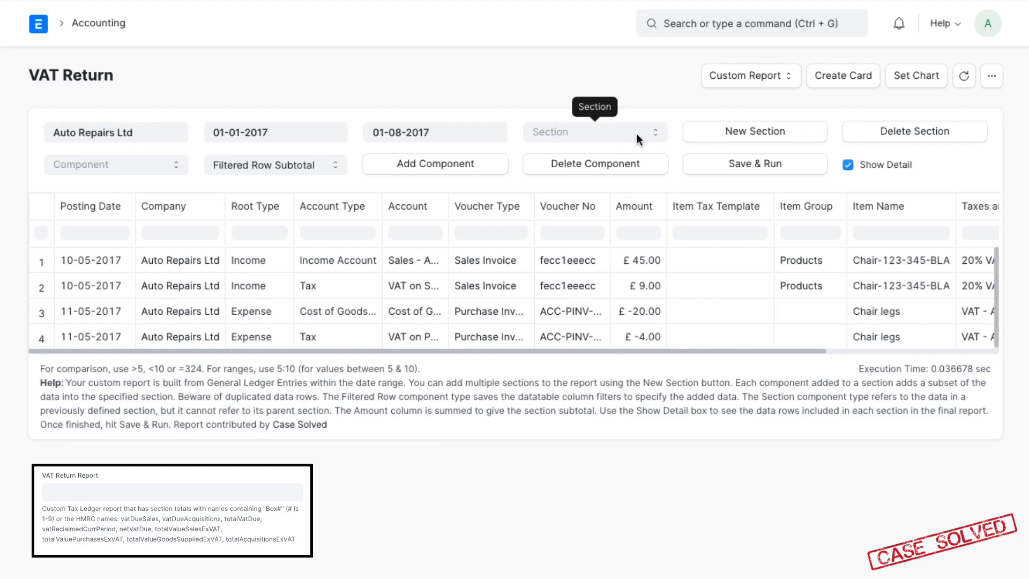
# - Add a section named vatDueSales - Box1 to the VAT Return report
pyautogui.click(699, 132)
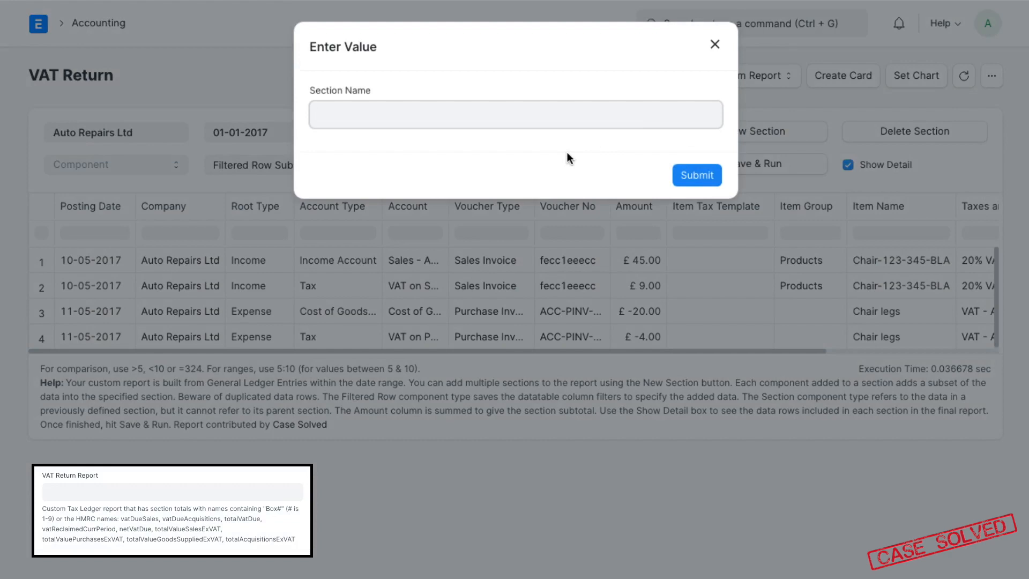
pyautogui.write('vatDueSales - Box1')
pyautogui.click(700, 176)
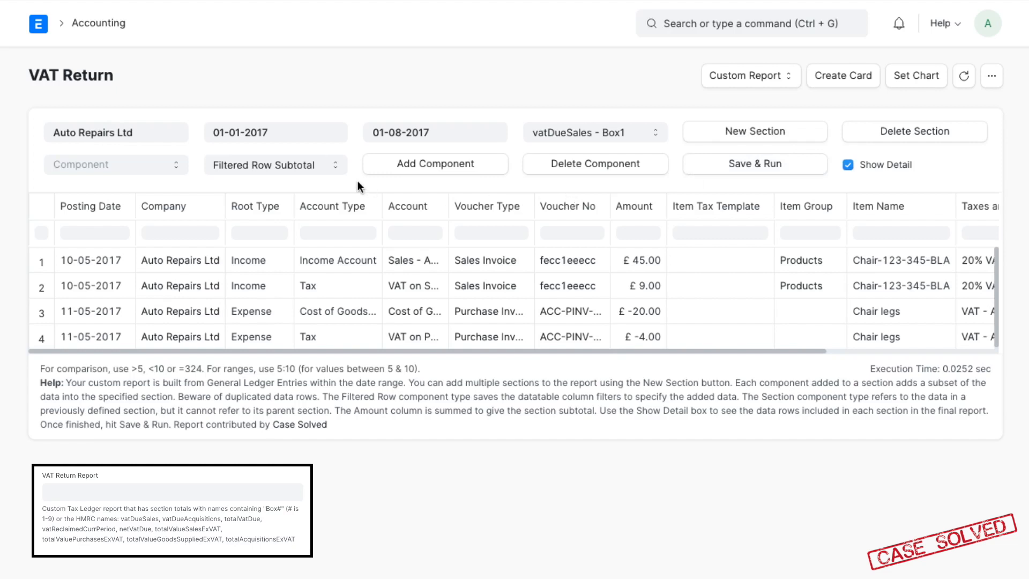
# - Add a Filtered Row Subtotal component to vatDueSales - Box1, filtering Account Type by Tax and Account by VAT on Sales
pyautogui.click(323, 165)
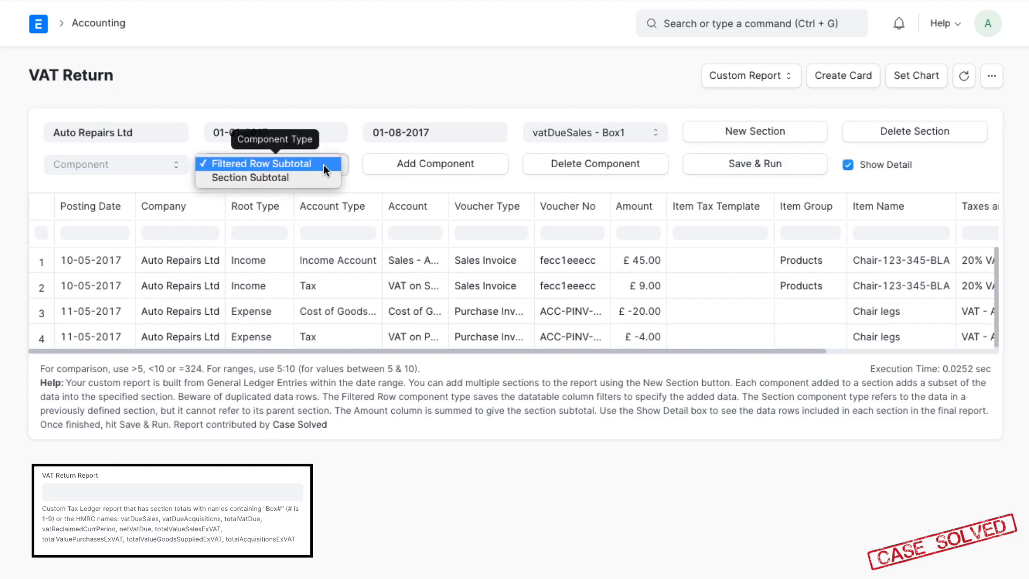
pyautogui.click(323, 164)
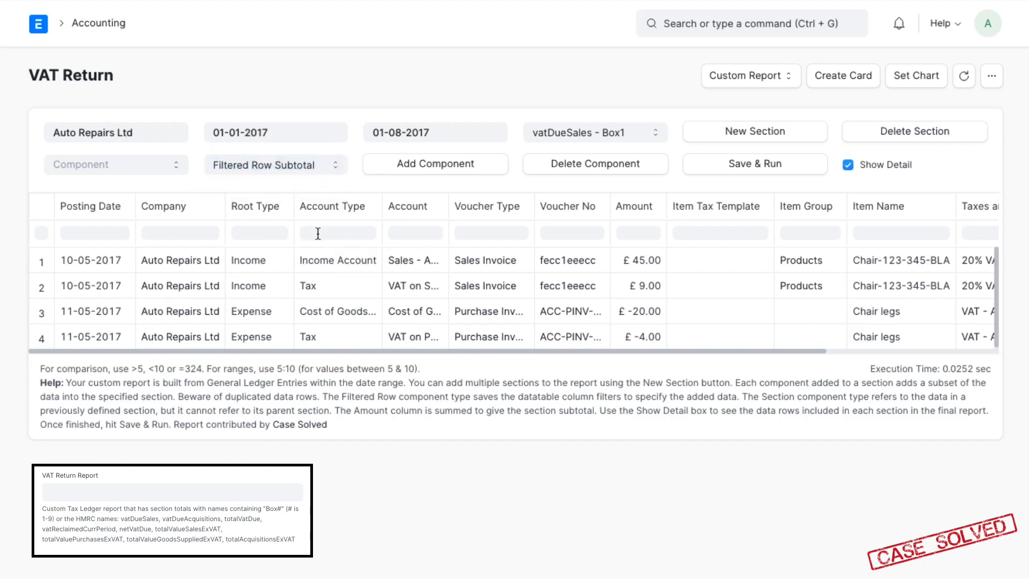
pyautogui.write('Tax')
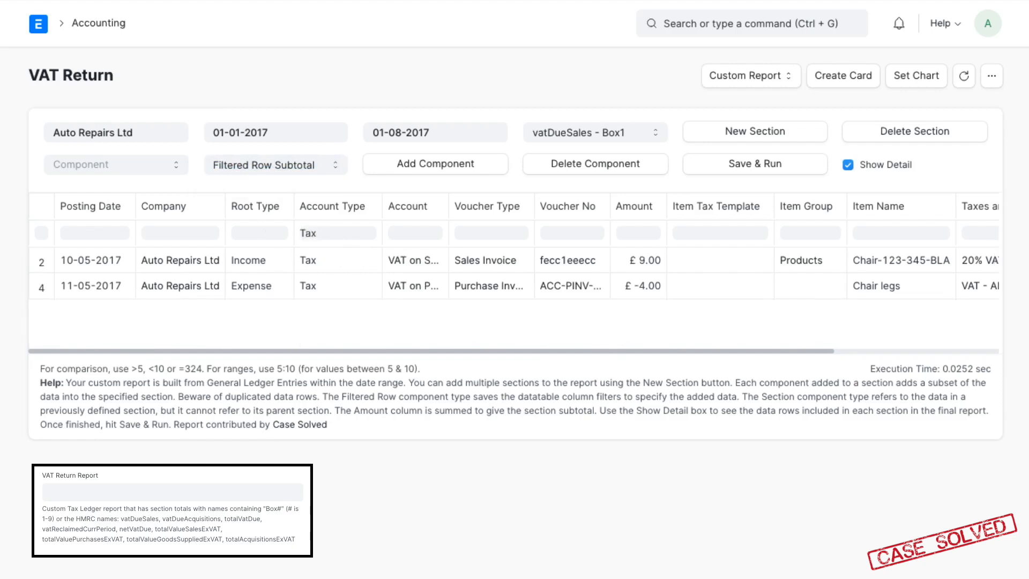
pyautogui.moveTo(449, 207); pyautogui.dragTo(515, 204)
pyautogui.click(436, 232)
pyautogui.write('VA')
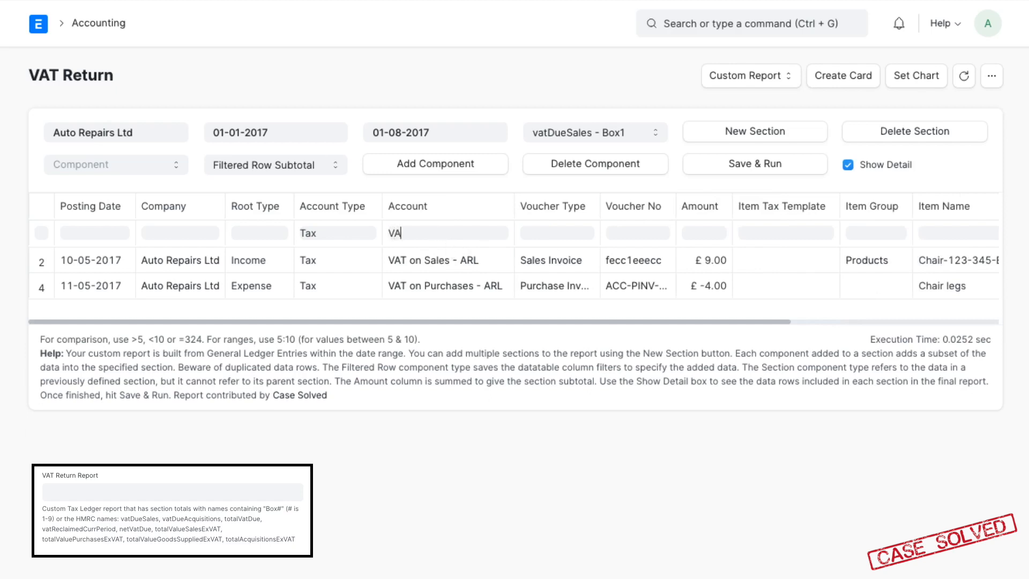
pyautogui.write('T on Sales')
pyautogui.click(410, 169)
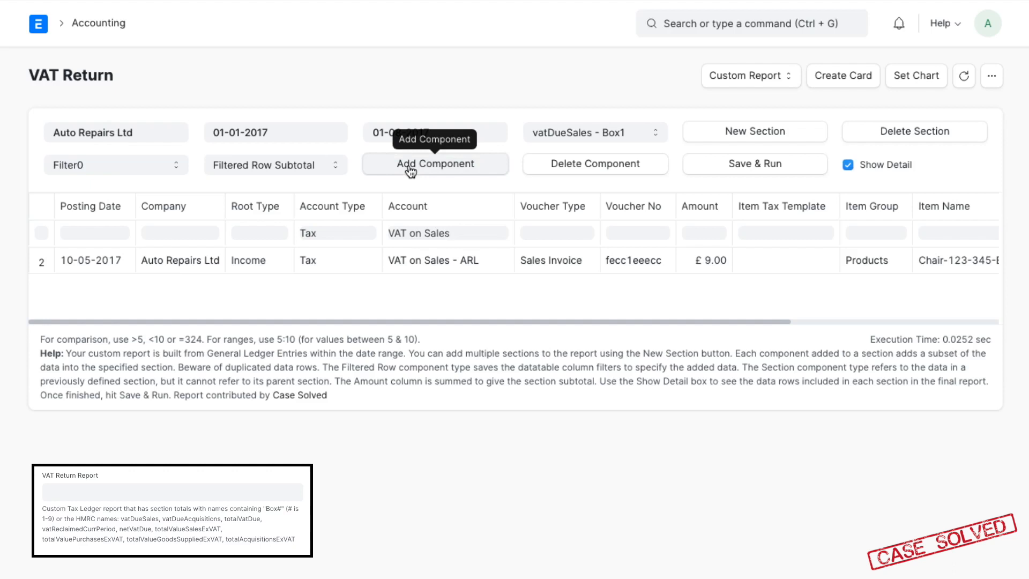
# - Clear the component selection of the Box1 section and reselect Filter0 to check its saved column filters
pyautogui.click(137, 166)
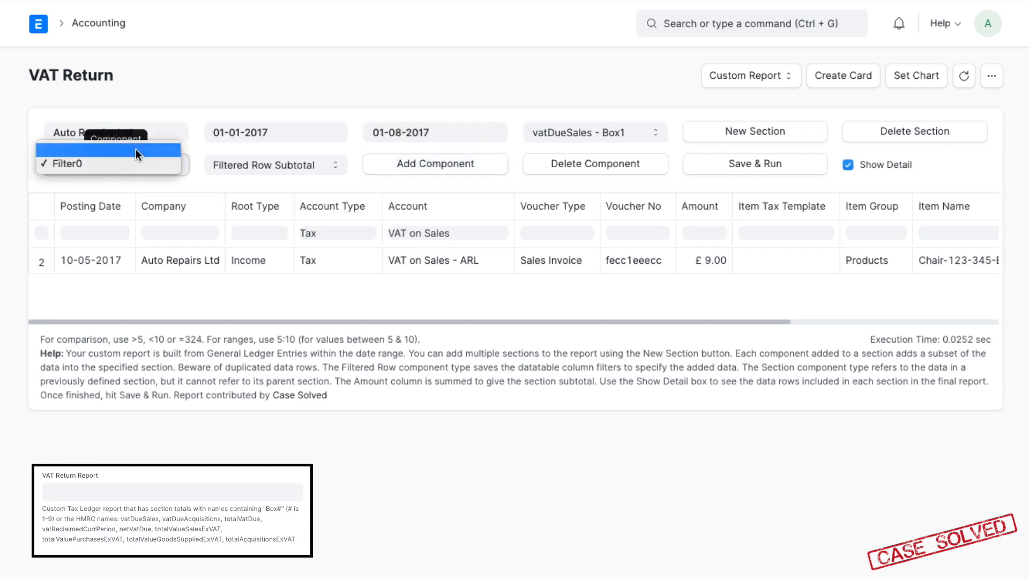
pyautogui.click(136, 149)
pyautogui.click(136, 165)
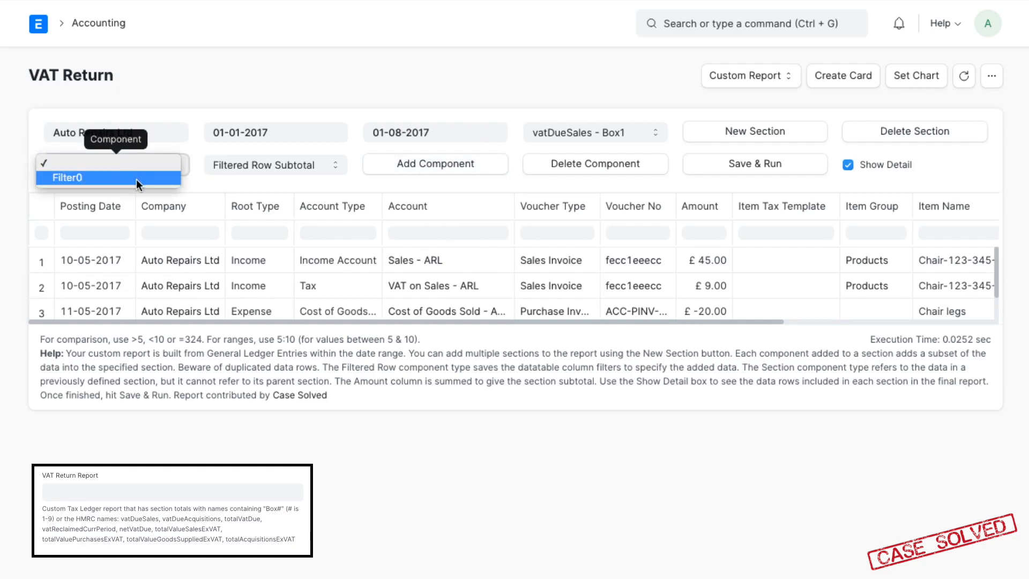
pyautogui.click(137, 179)
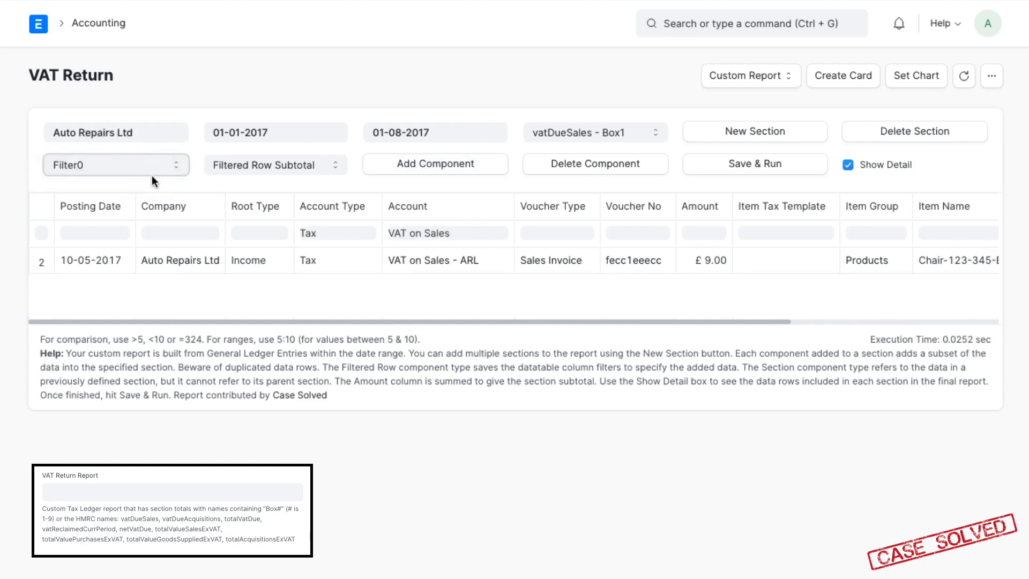
# - Add a section named vatDueAcquisitions - Box2 to the report
pyautogui.click(746, 134)
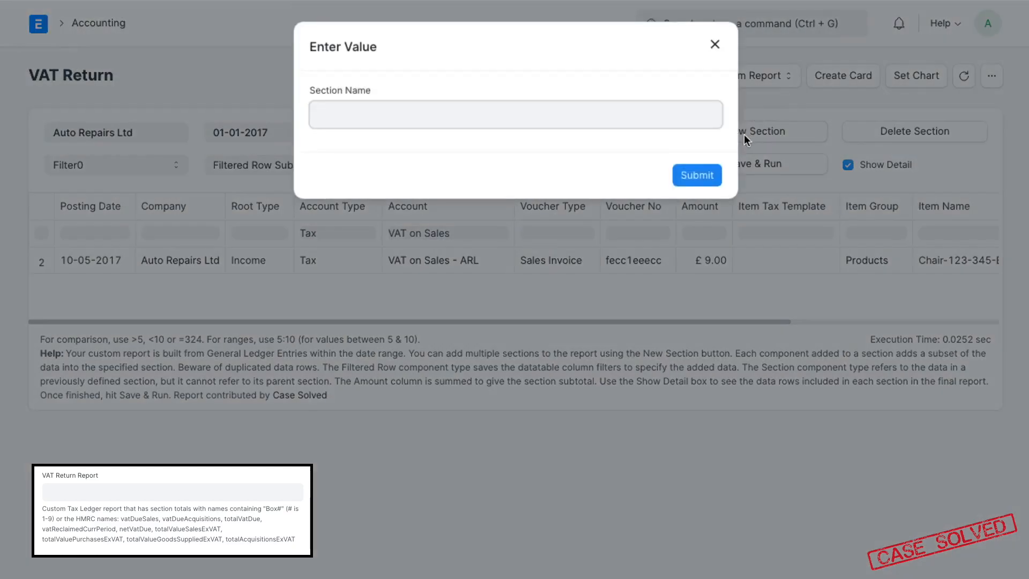
pyautogui.write('vatDueAcquisitions - Box2')
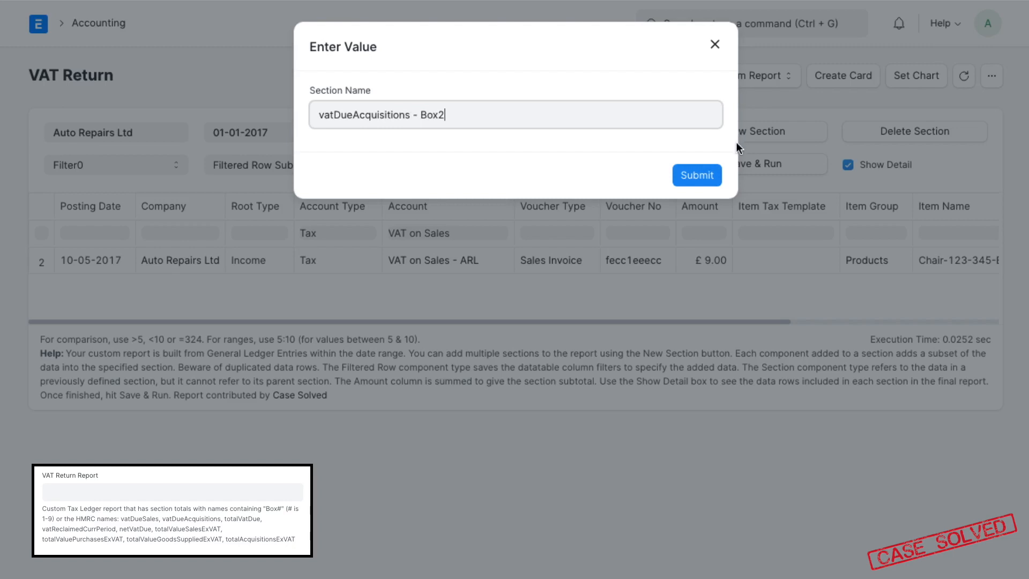
pyautogui.click(705, 179)
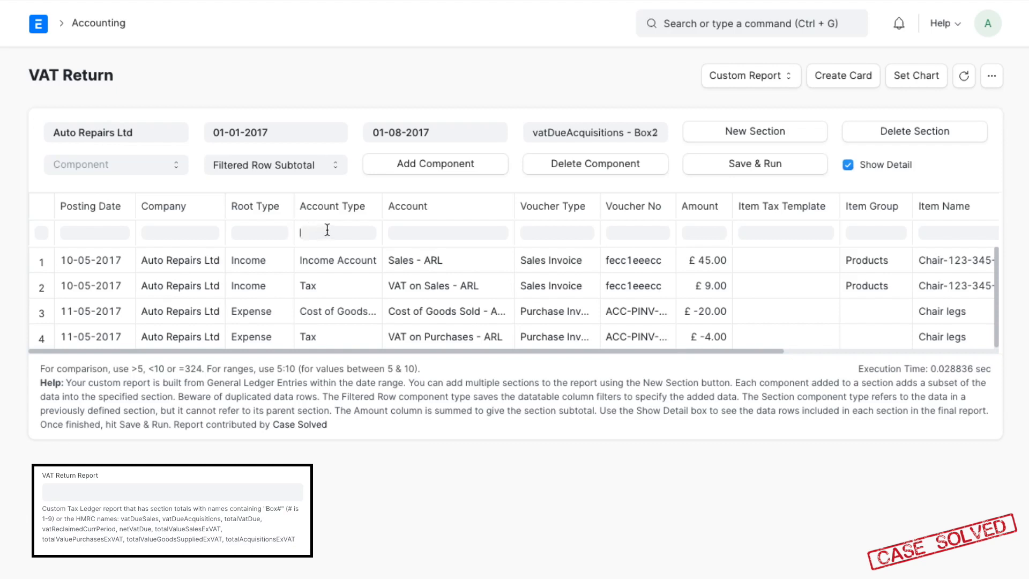
# - Add a Filtered Row Subtotal component to vatDueAcquisitions - Box2, filtering Account Type by Tax and Account by Acquisitions
pyautogui.write('Tax')
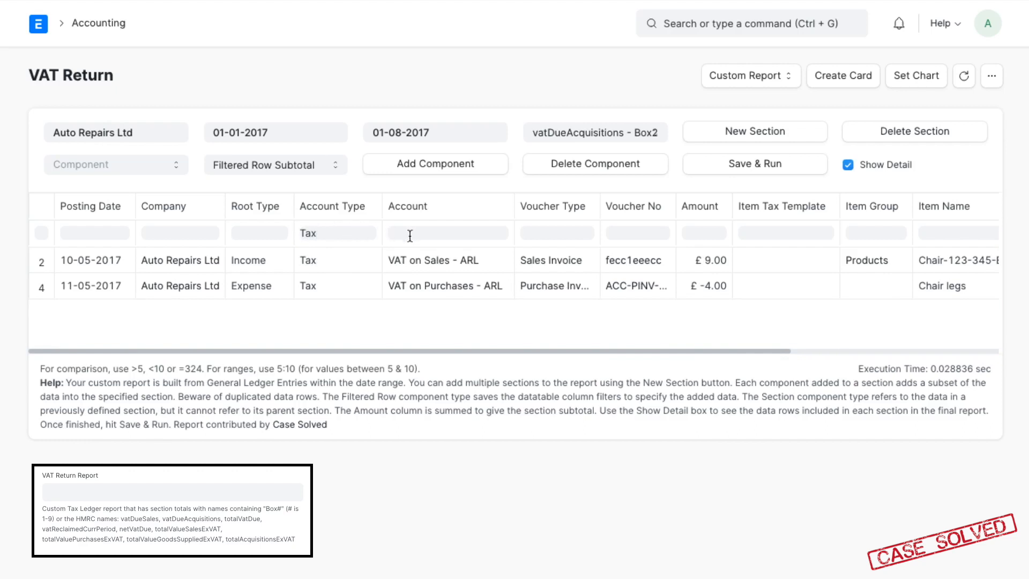
pyautogui.write('Acquis')
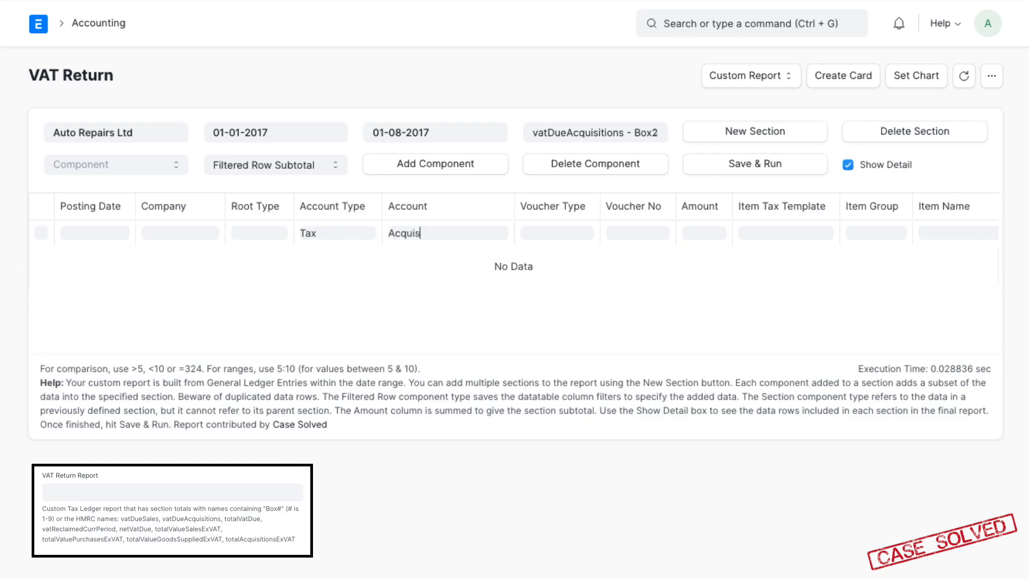
pyautogui.write('itions')
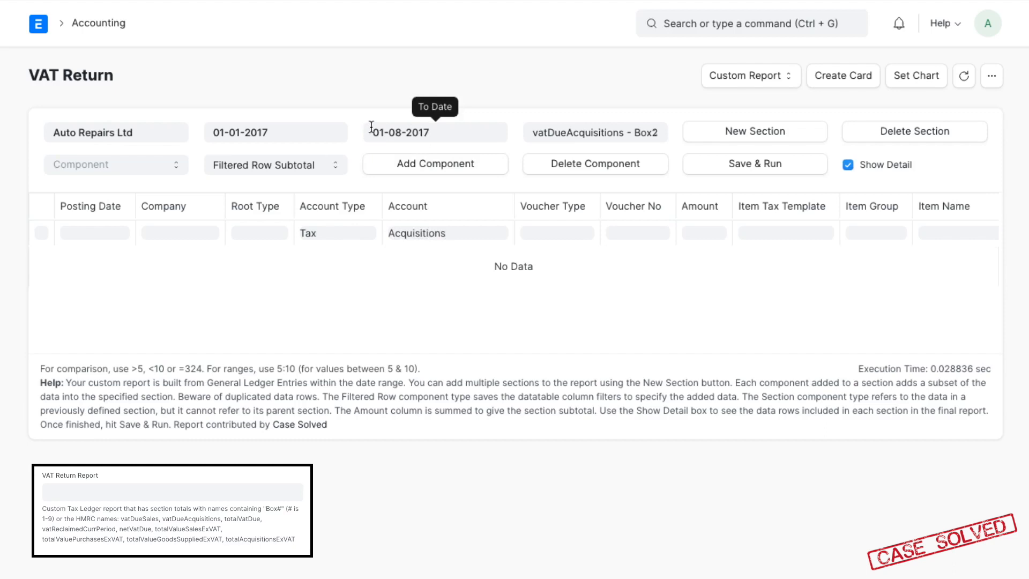
pyautogui.click(412, 166)
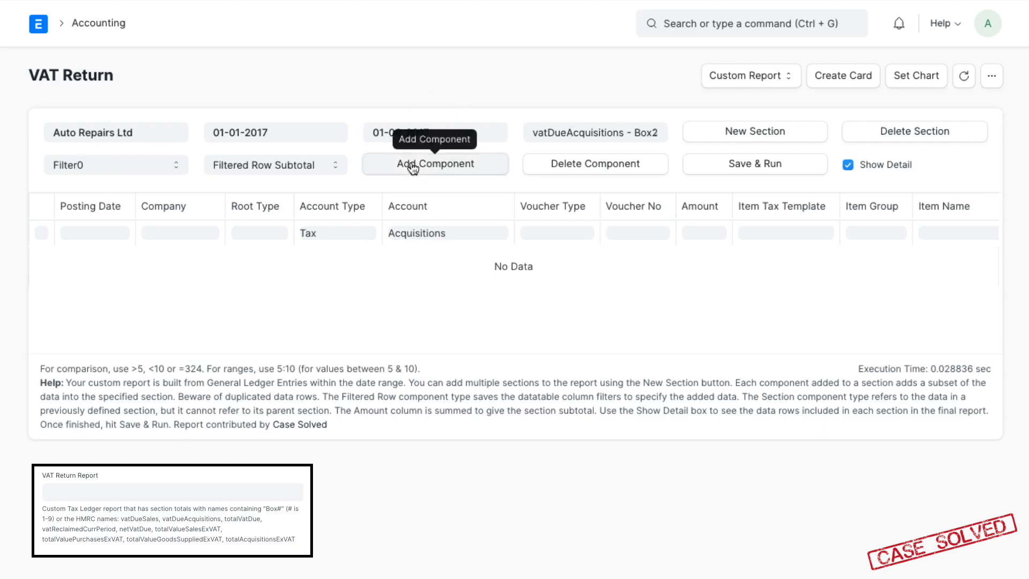
# - Add a section named totalVatDue - Box3 to the report
pyautogui.click(705, 129)
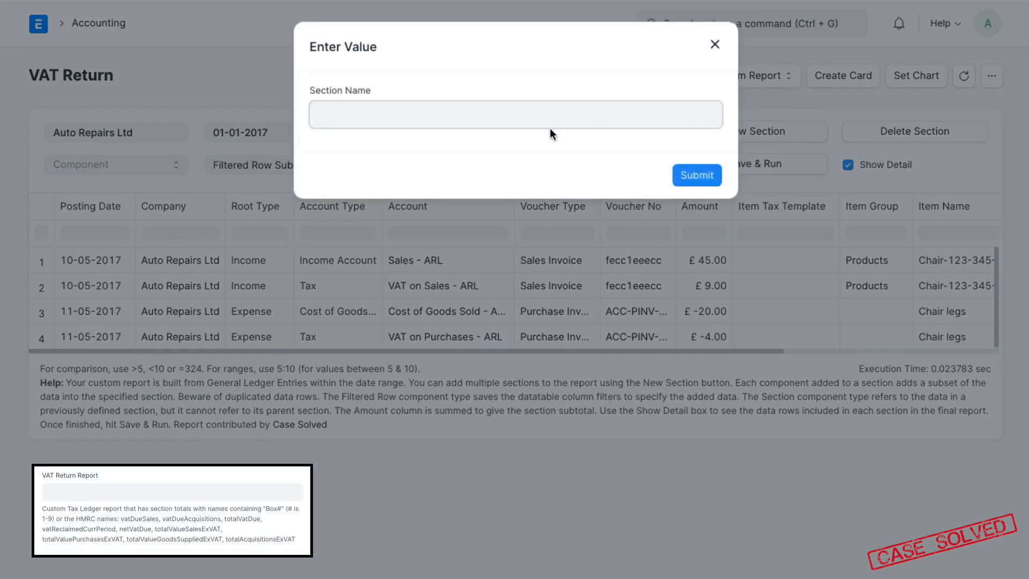
pyautogui.write('totalVatDue - Box3')
pyautogui.click(695, 175)
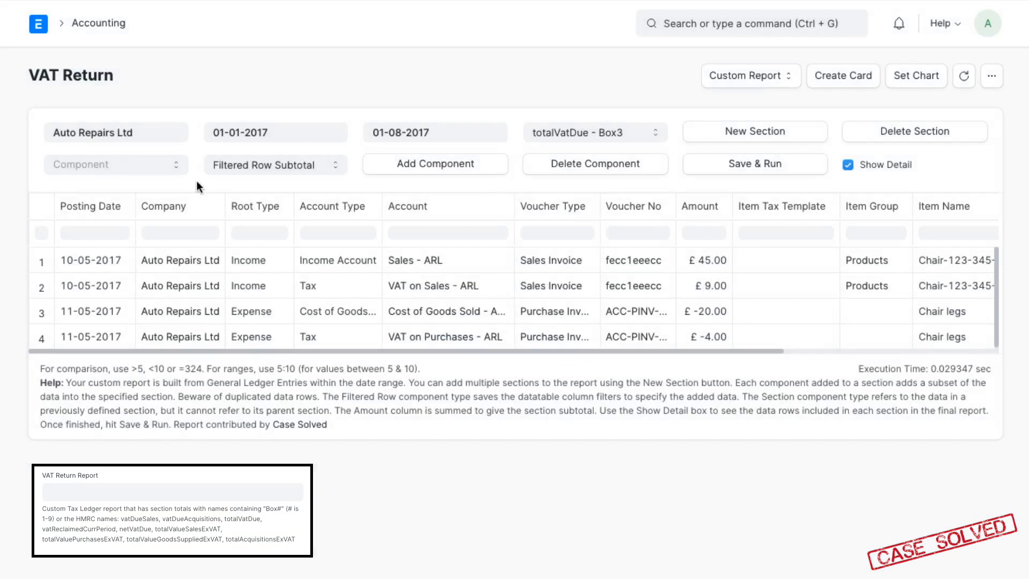
# - Add a Section Subtotal component to totalVatDue - Box3 that refers to the vatDueSales - Box1 section
pyautogui.click(265, 160)
pyautogui.click(263, 178)
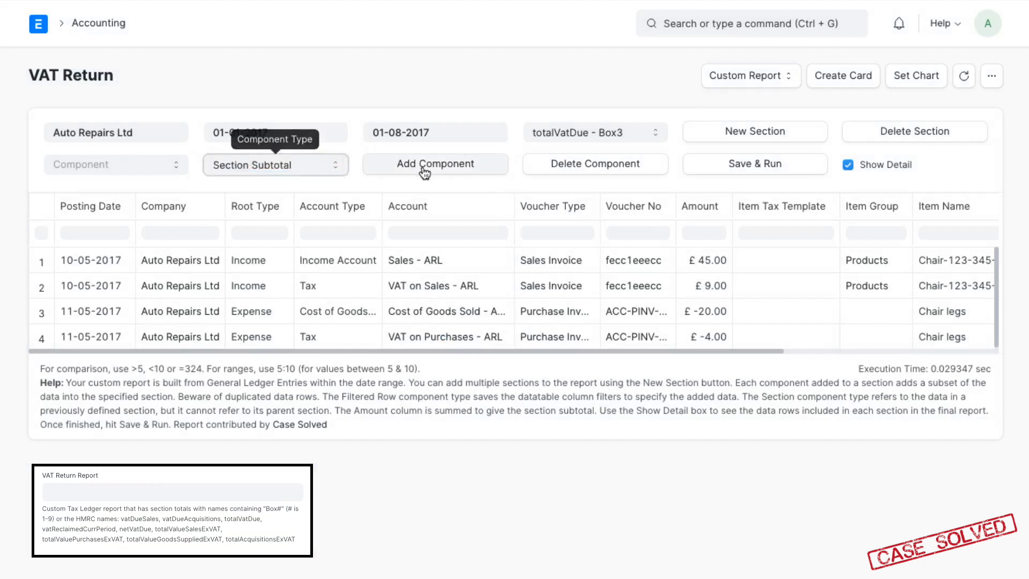
pyautogui.click(426, 163)
pyautogui.click(507, 117)
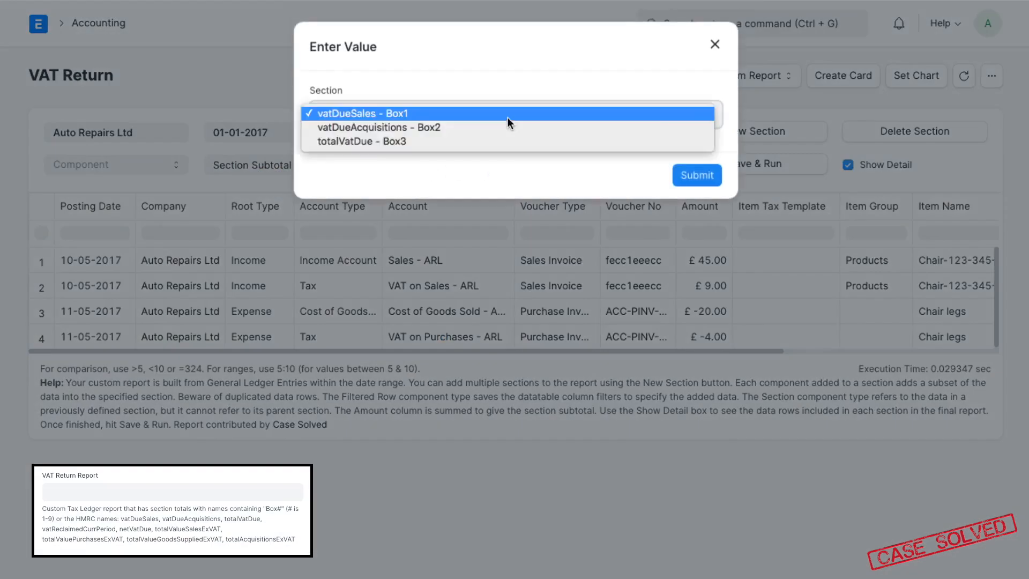
pyautogui.click(507, 113)
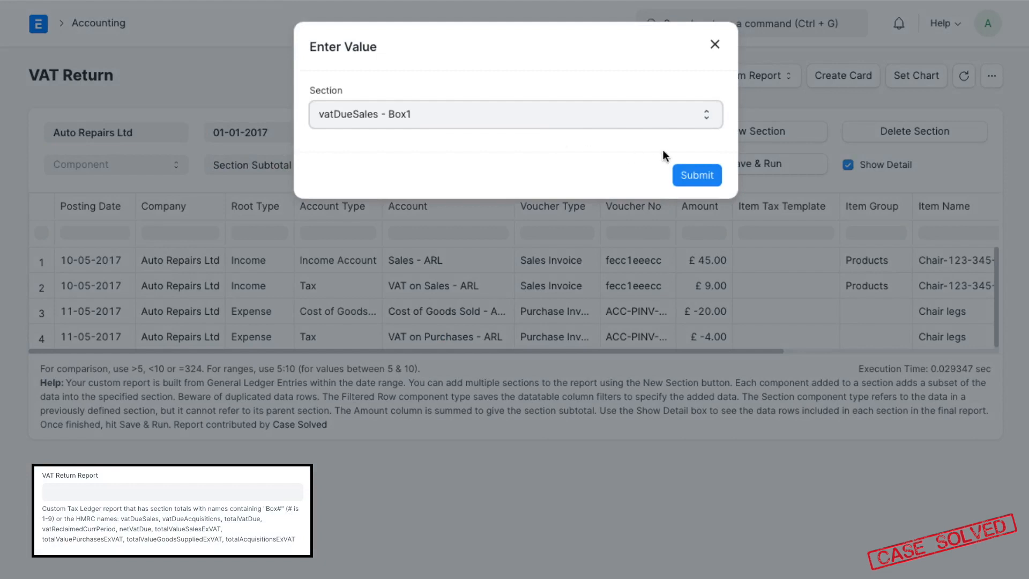
pyautogui.click(698, 177)
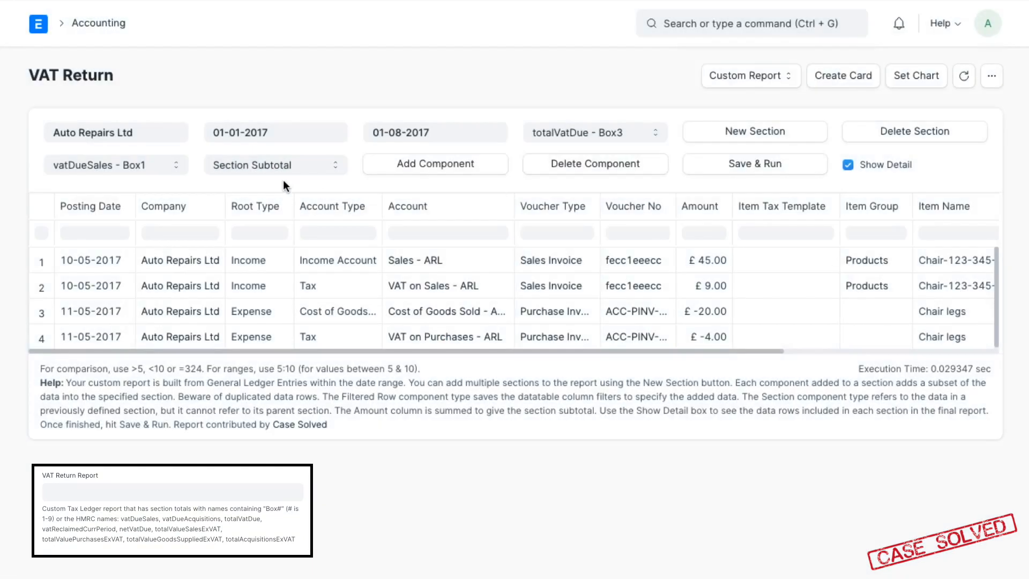
# - Add vatDueAcquisitions - Box2 as another Section Subtotal component of totalVatDue - Box3, and save and run the report
pyautogui.click(406, 164)
pyautogui.click(405, 114)
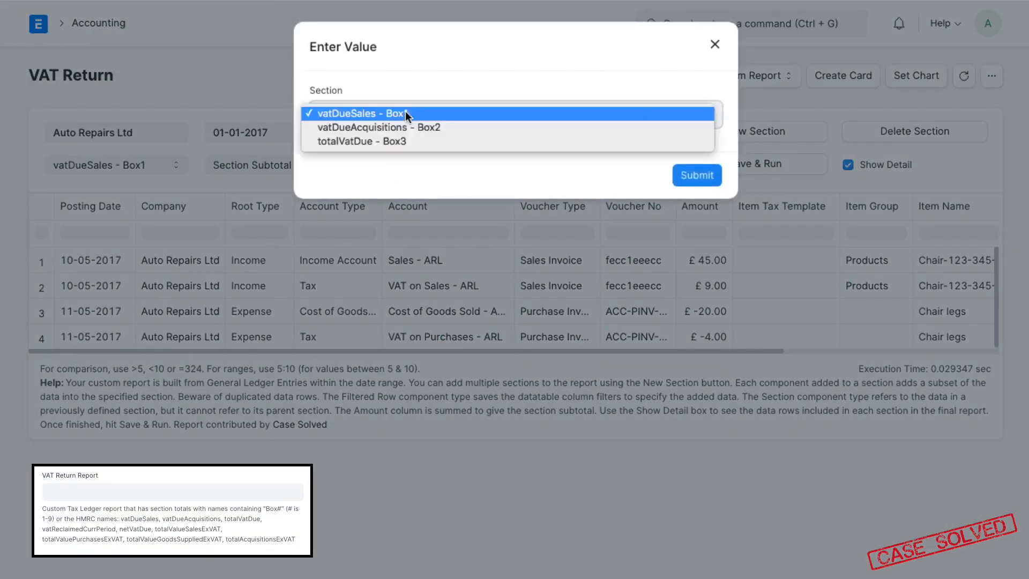
pyautogui.click(405, 126)
pyautogui.click(702, 176)
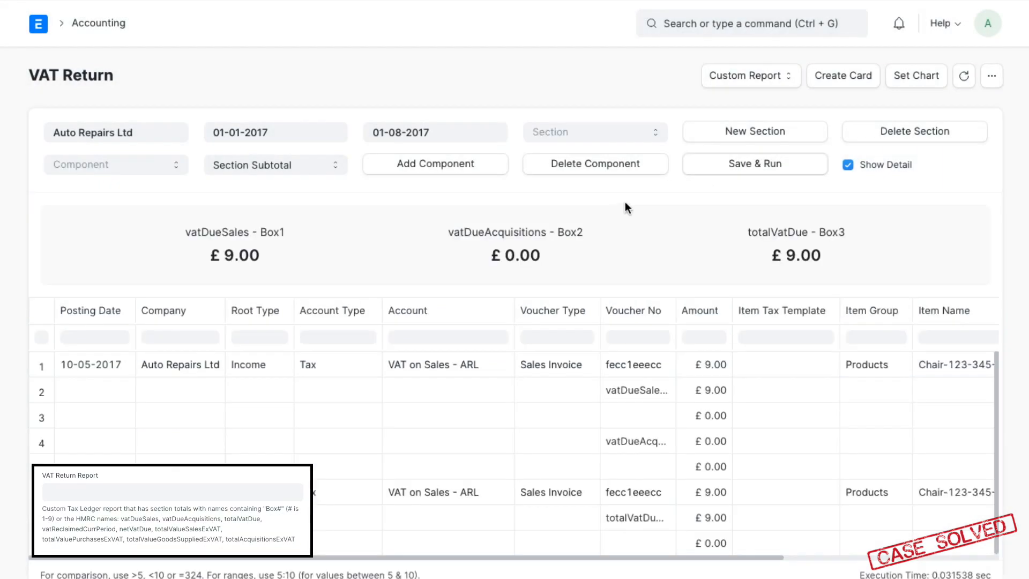
# - Add a section named vatReclaimedCurrPeriod - Box4 to the report
pyautogui.click(708, 135)
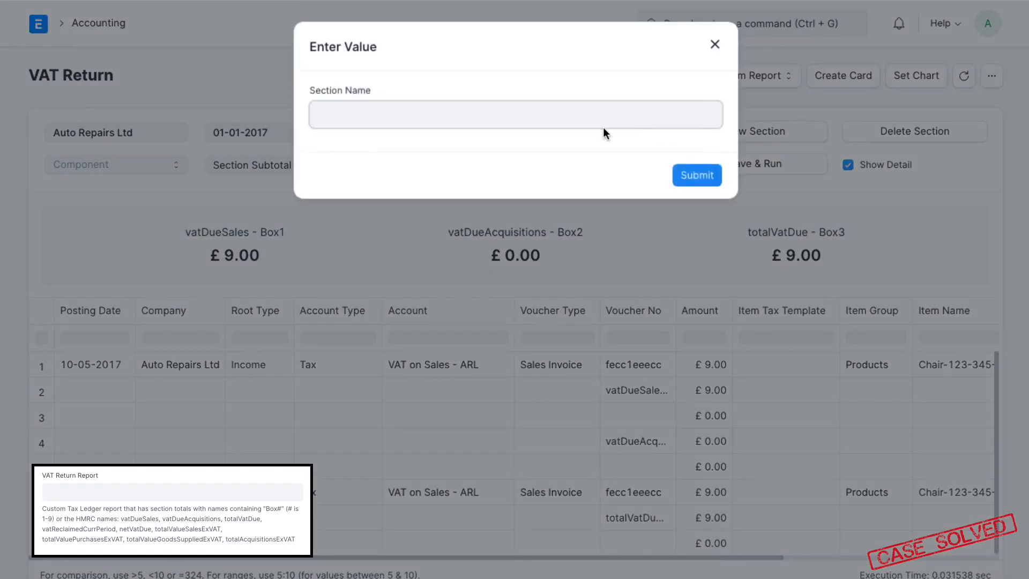
pyautogui.write('vatReclaimedCurr')
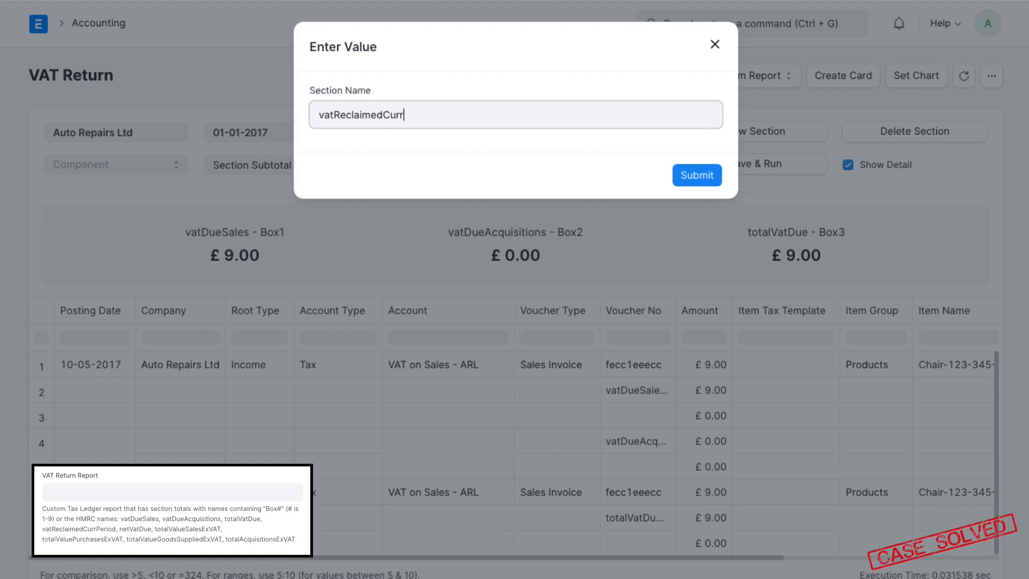
pyautogui.write('Period - Bo')
pyautogui.write('x4')
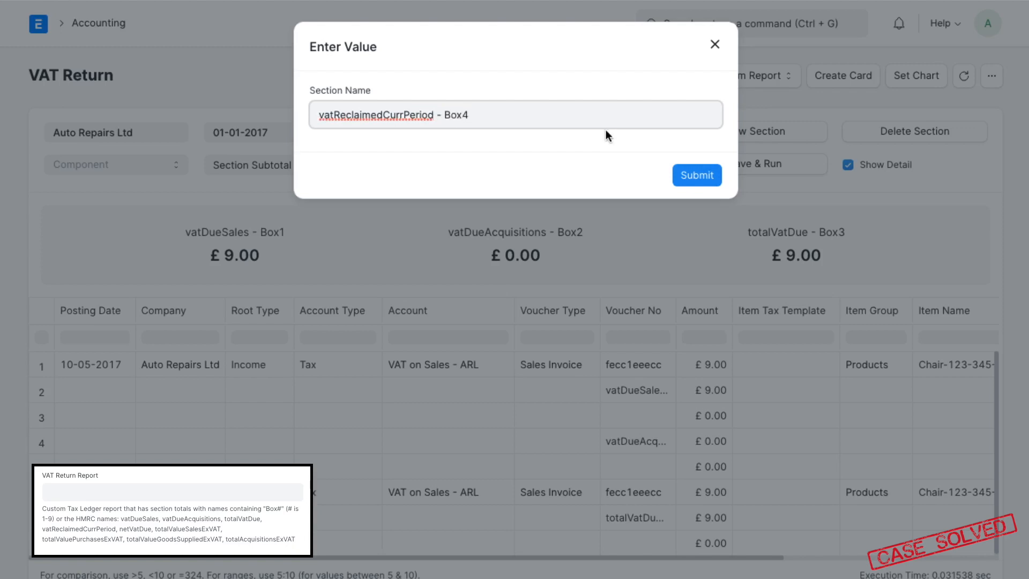
pyautogui.click(707, 176)
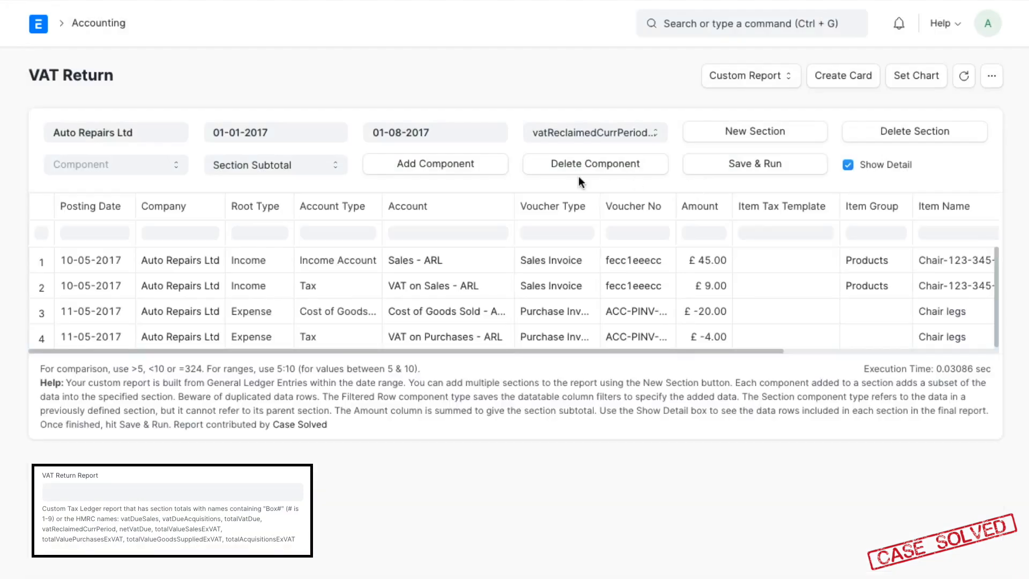
# - Add a Filtered Row Subtotal component to vatReclaimedCurrPeriod - Box4, filtering Account Type by Tax and Account by VAT on Purchases
pyautogui.click(303, 162)
pyautogui.click(298, 149)
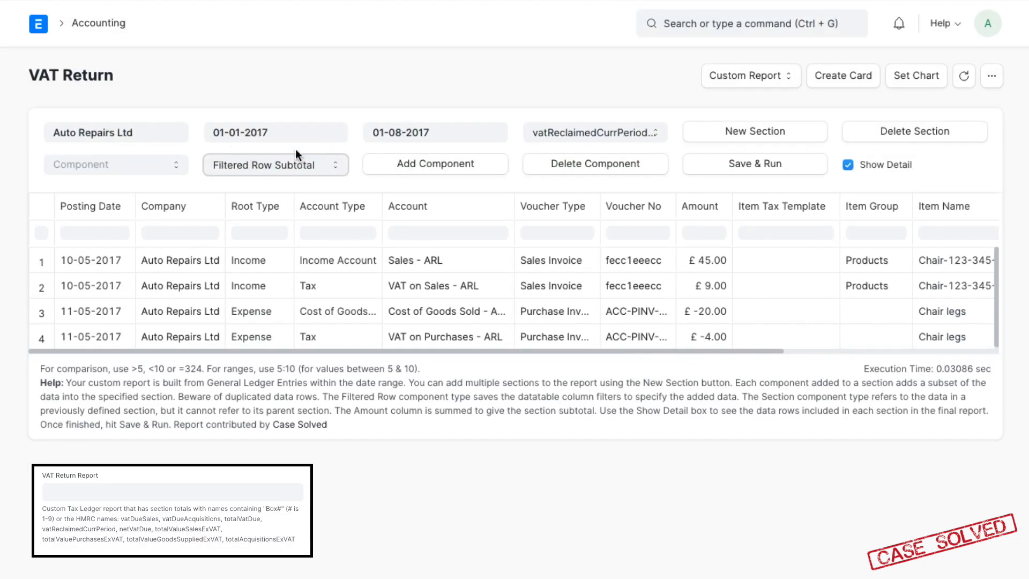
pyautogui.click(264, 231)
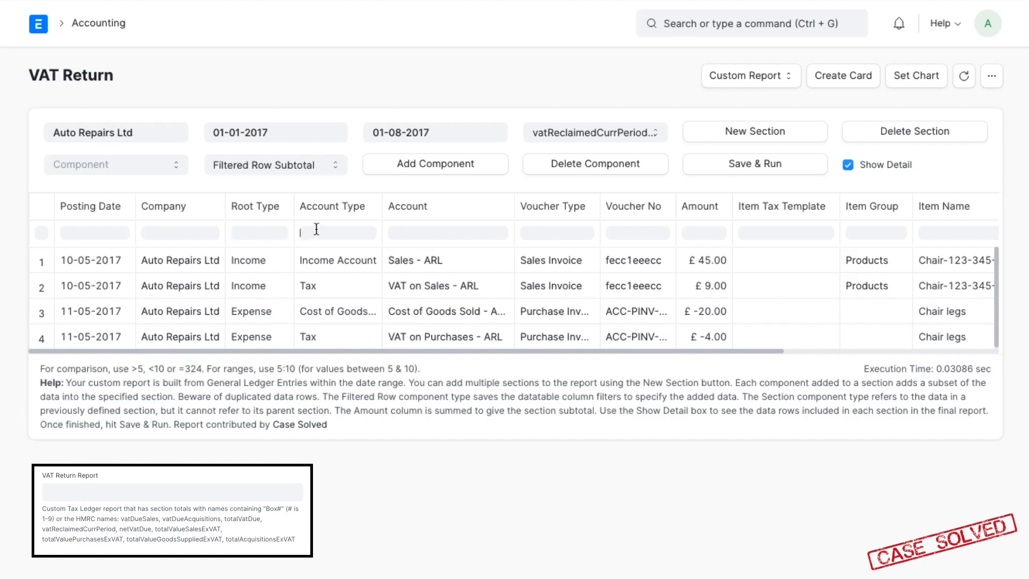
pyautogui.write('Tax')
pyautogui.click(413, 226)
pyautogui.write('VAT on ')
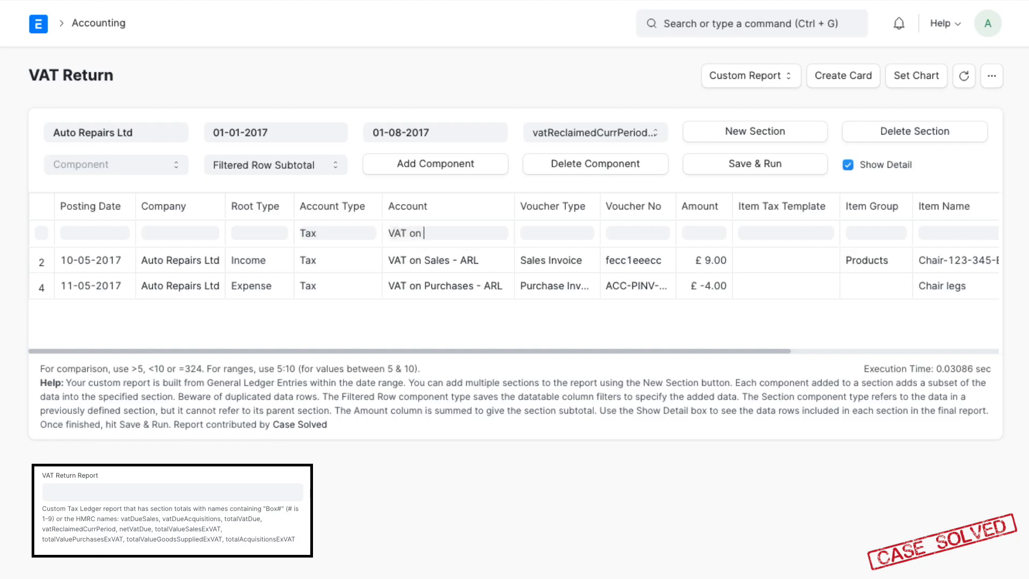
pyautogui.write('Purchases')
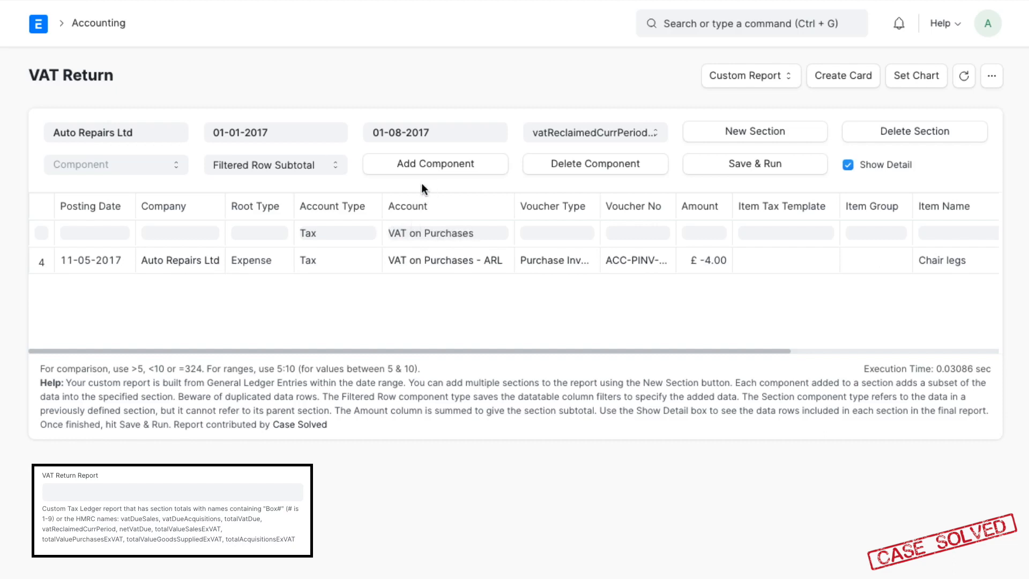
pyautogui.click(418, 167)
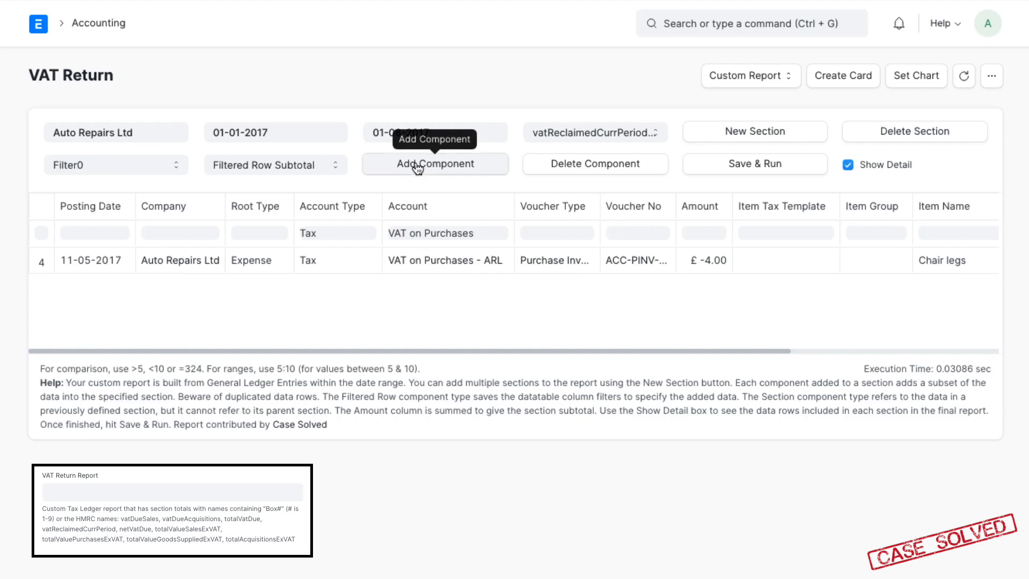
# - Add a section named netVatDue - Box5 to the report
pyautogui.click(714, 133)
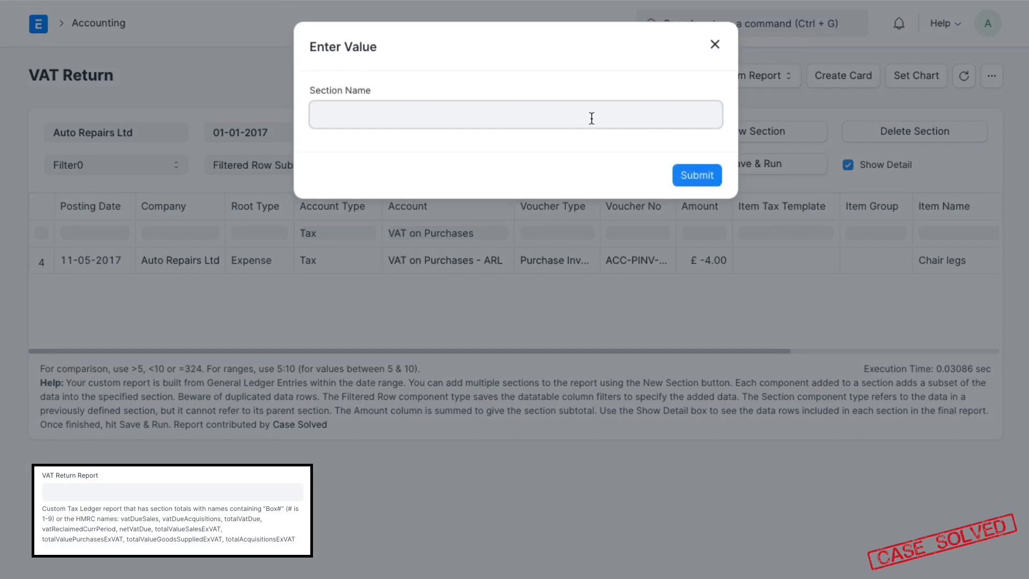
pyautogui.write('netVatDue - Box5')
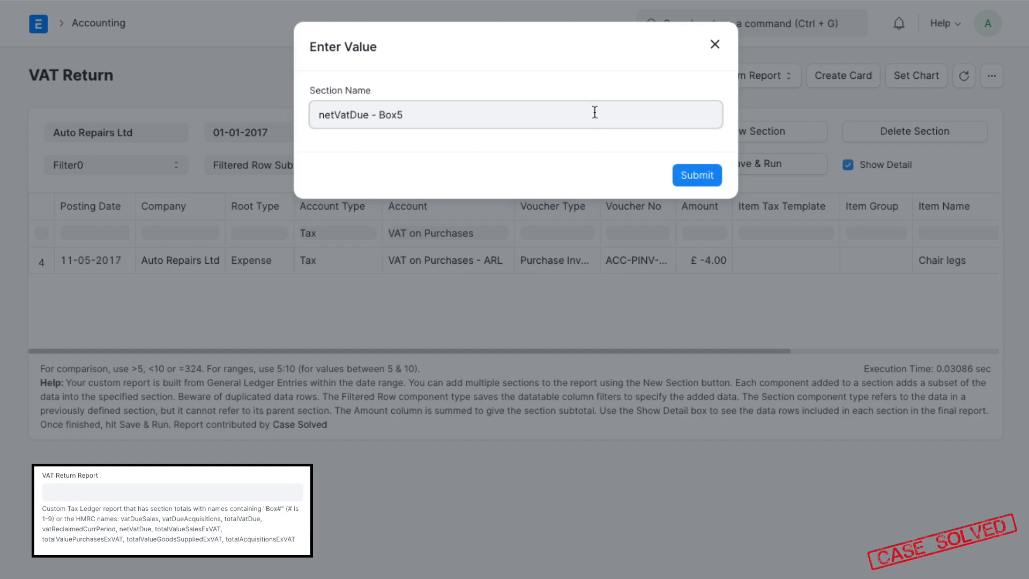
pyautogui.click(686, 183)
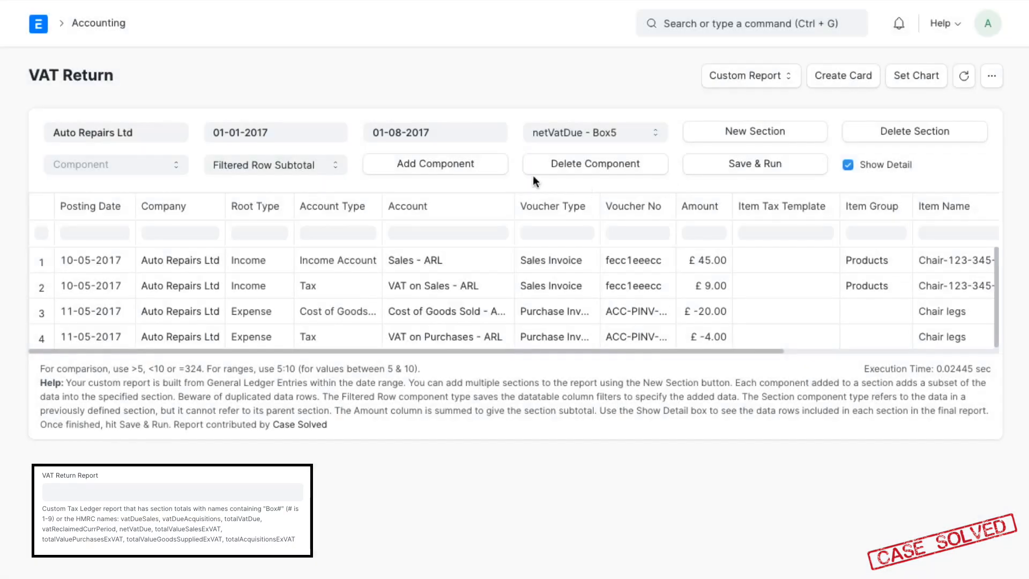
# - Add a Section Subtotal component to netVatDue - Box5 that refers to the totalVatDue - Box3 section
pyautogui.click(253, 166)
pyautogui.click(255, 178)
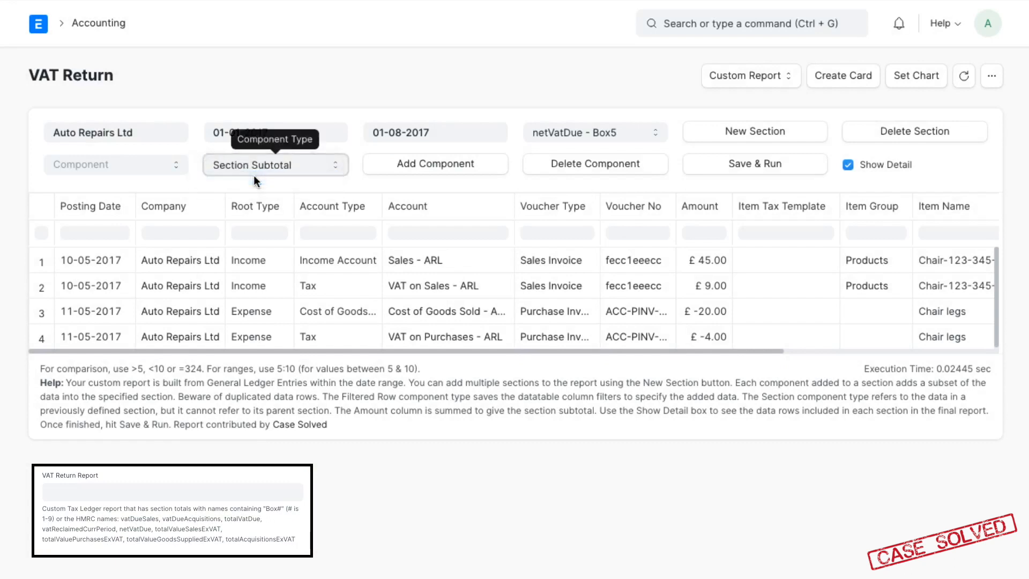
pyautogui.click(370, 164)
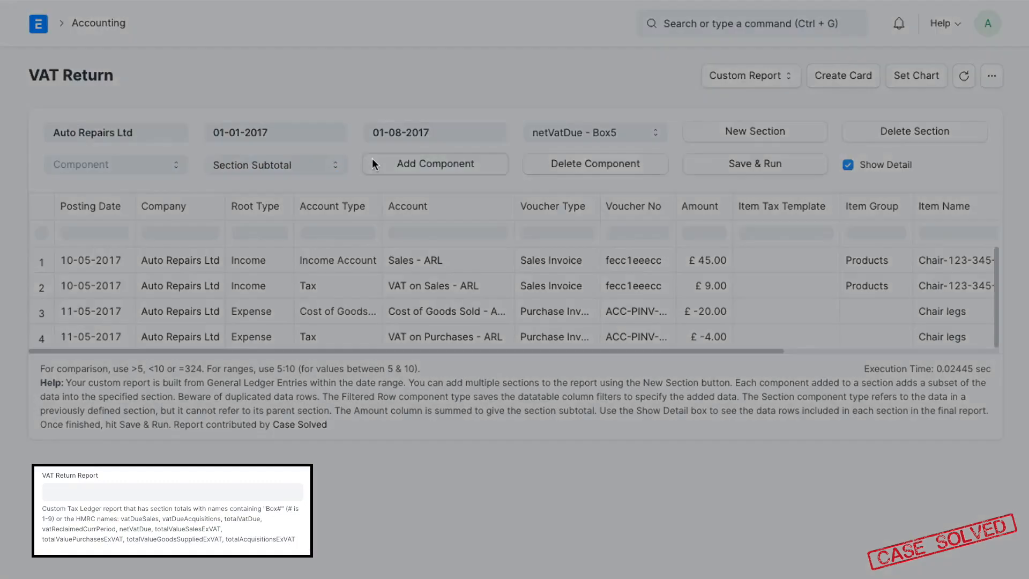
pyautogui.click(372, 110)
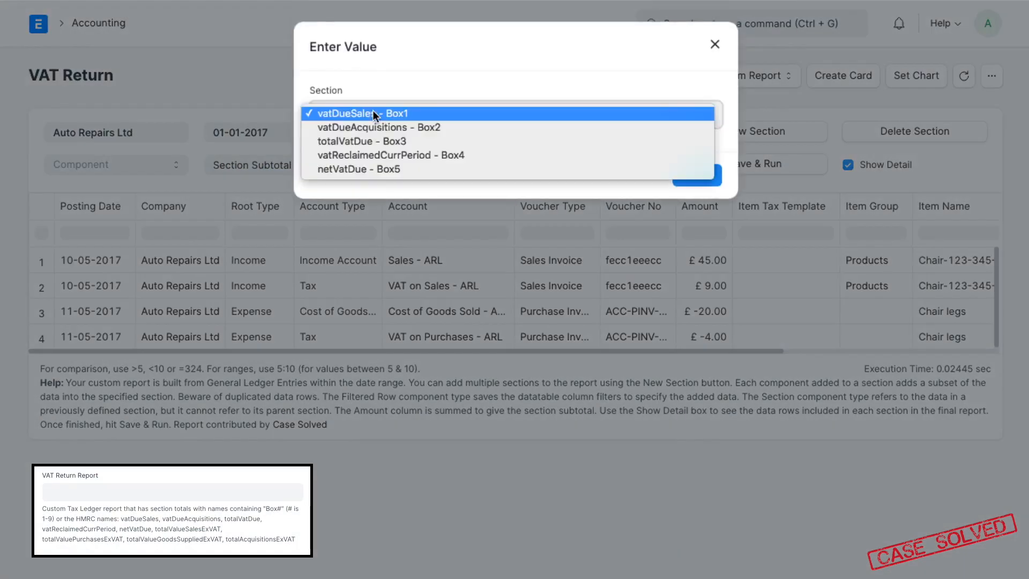
pyautogui.click(378, 141)
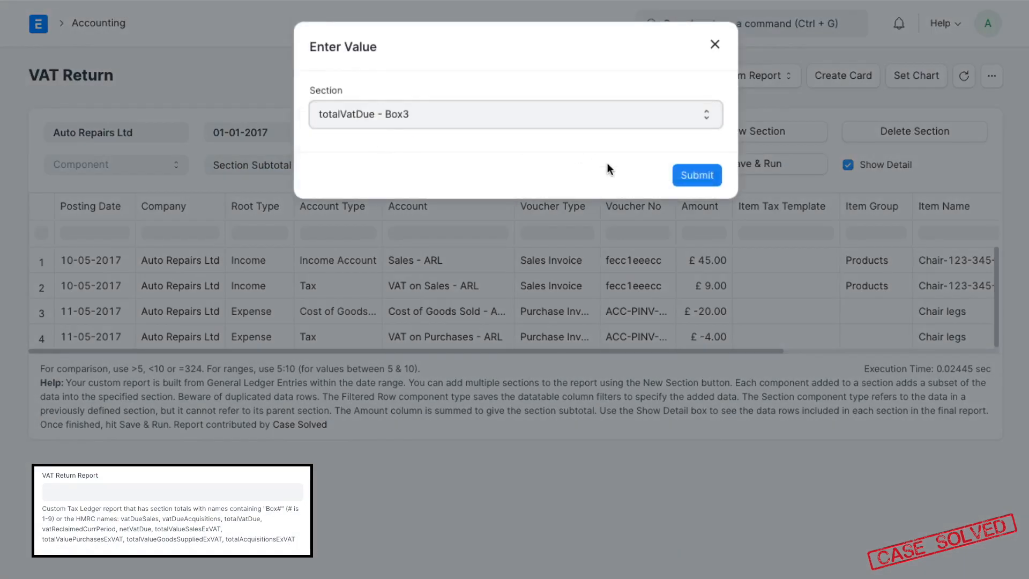
pyautogui.click(696, 174)
# - Add vatReclaimedCurrPeriod - Box4 as another Section Subtotal component of netVatDue - Box5, and save and run the report
pyautogui.click(433, 166)
pyautogui.click(419, 114)
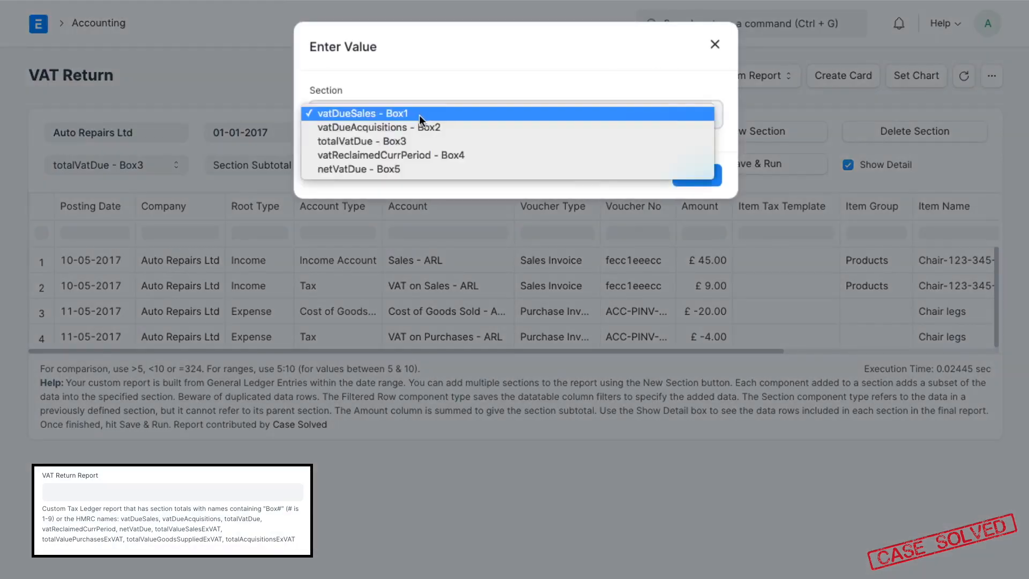
pyautogui.click(420, 154)
pyautogui.click(682, 177)
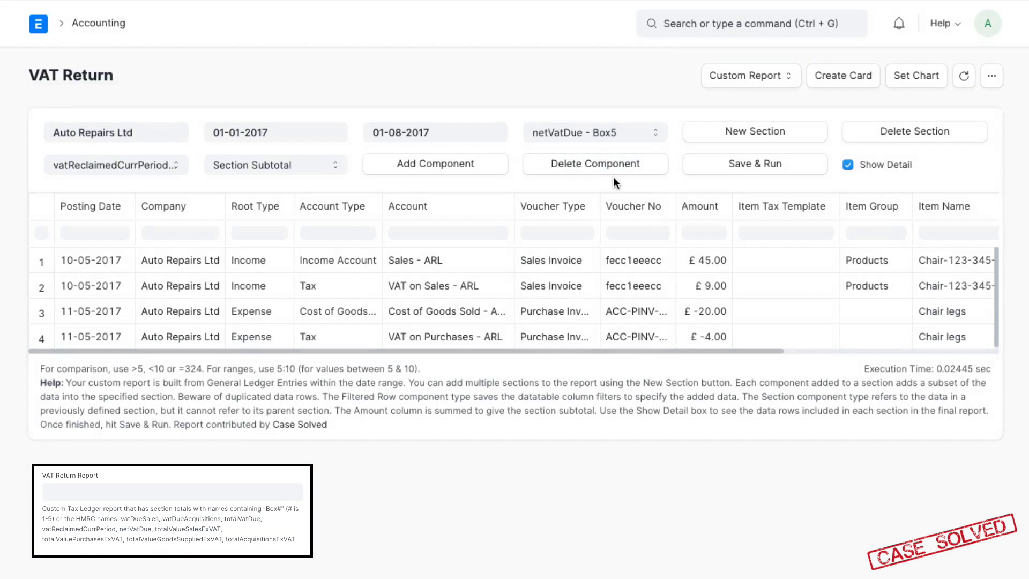
pyautogui.click(738, 164)
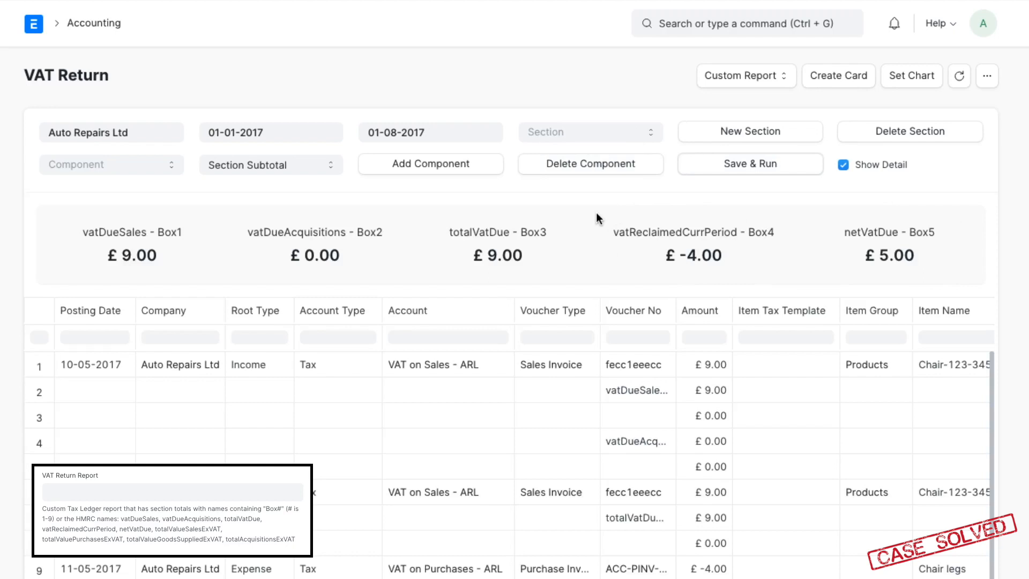
pyautogui.scroll(-1, 596, 213)
pyautogui.scroll(1, 596, 214)
# - Add a section named totalValueSalesExVAT - Box6 to the report
pyautogui.click(732, 141)
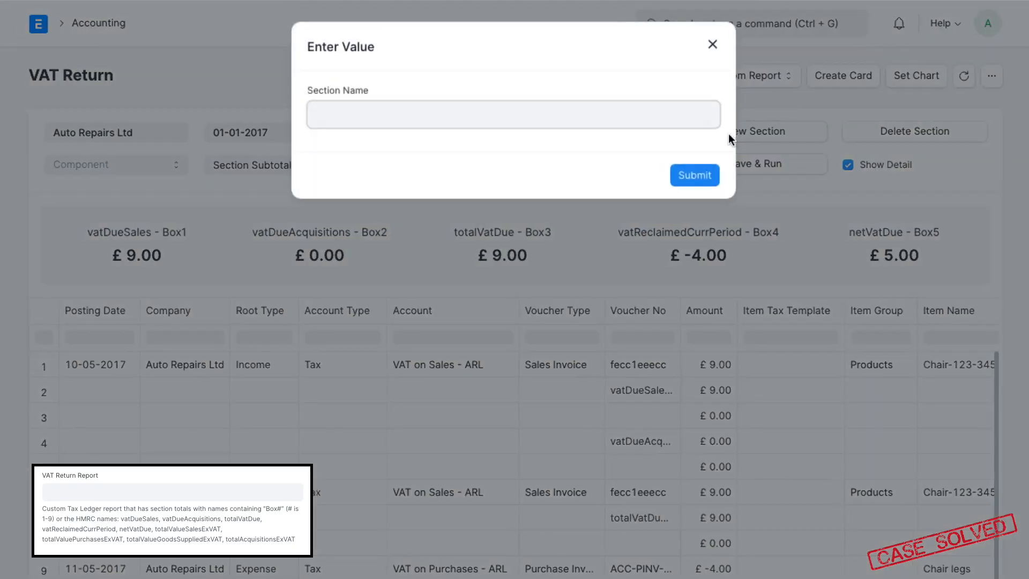
pyautogui.write('totalValueSalesExVAT - Box')
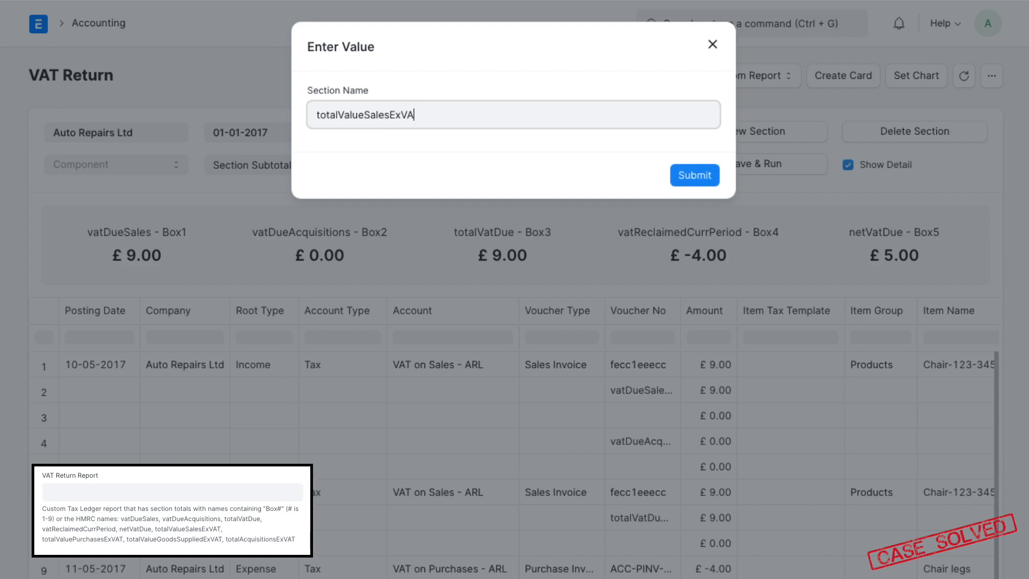
pyautogui.write('6')
pyautogui.click(695, 176)
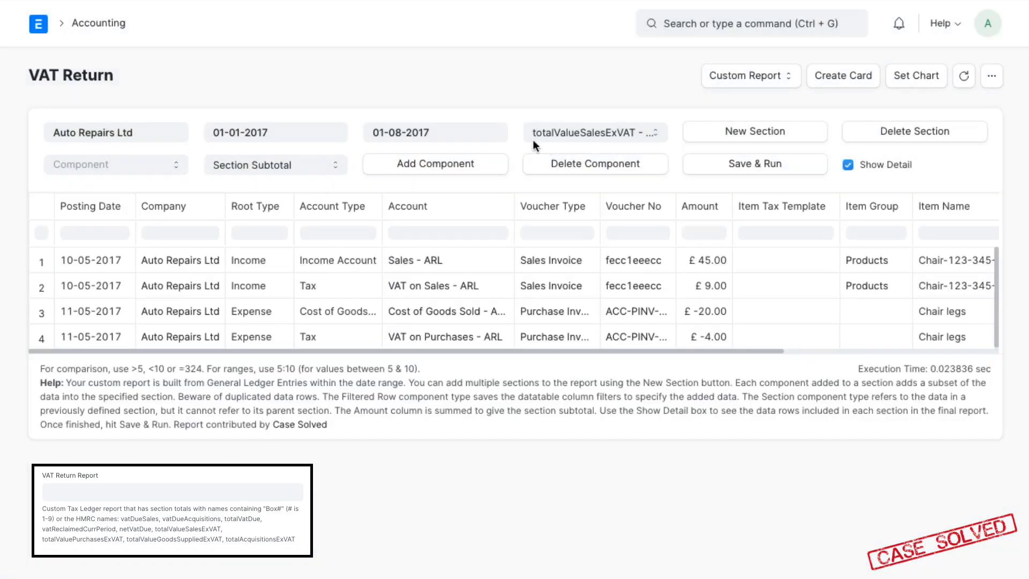
# - Add a Filtered Row Subtotal component to totalValueSalesExVAT - Box6, filtering Account by Sales and Account Type by Income
pyautogui.click(294, 161)
pyautogui.click(290, 150)
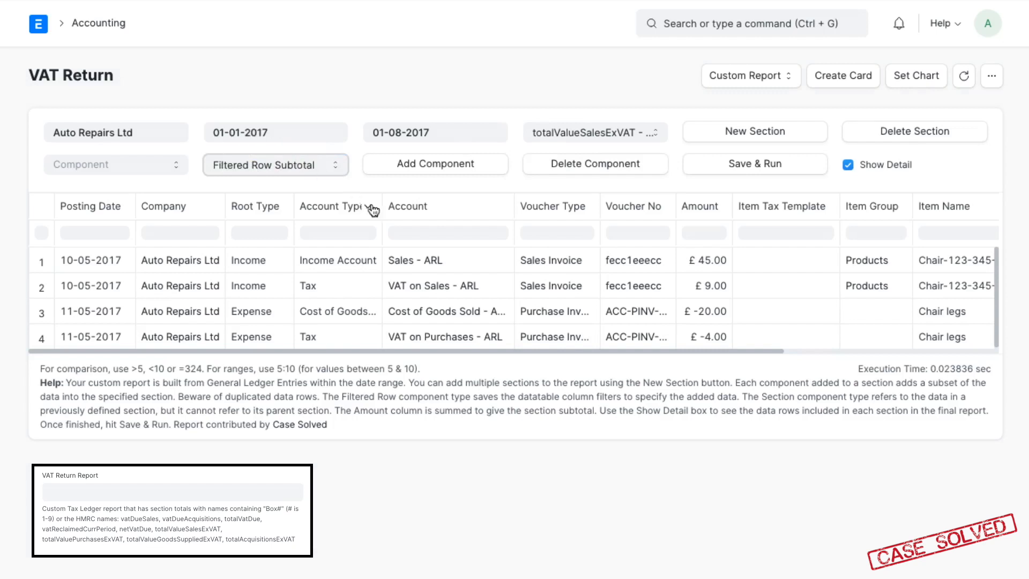
pyautogui.click(408, 230)
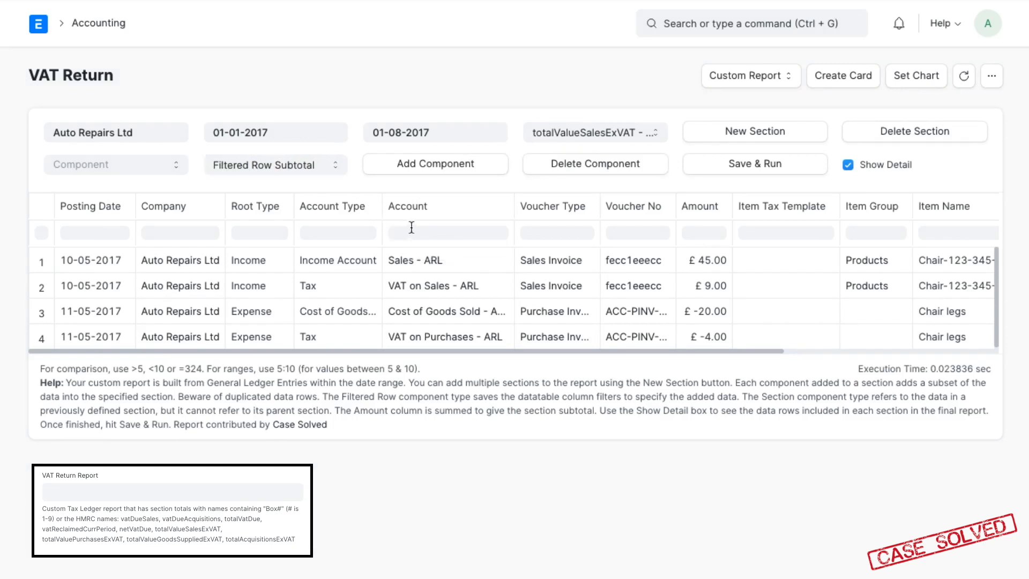
pyautogui.write('Sales')
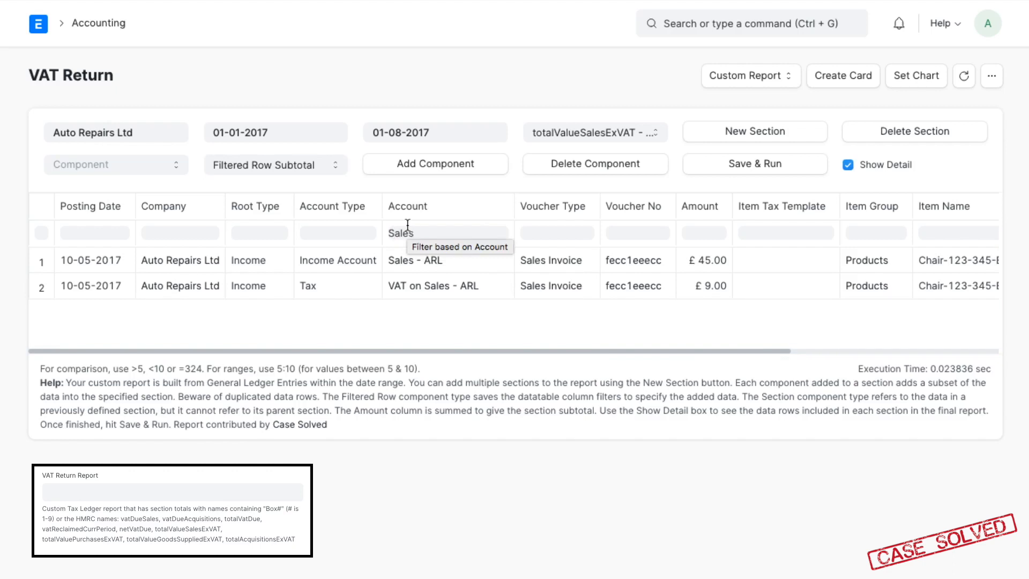
pyautogui.click(341, 229)
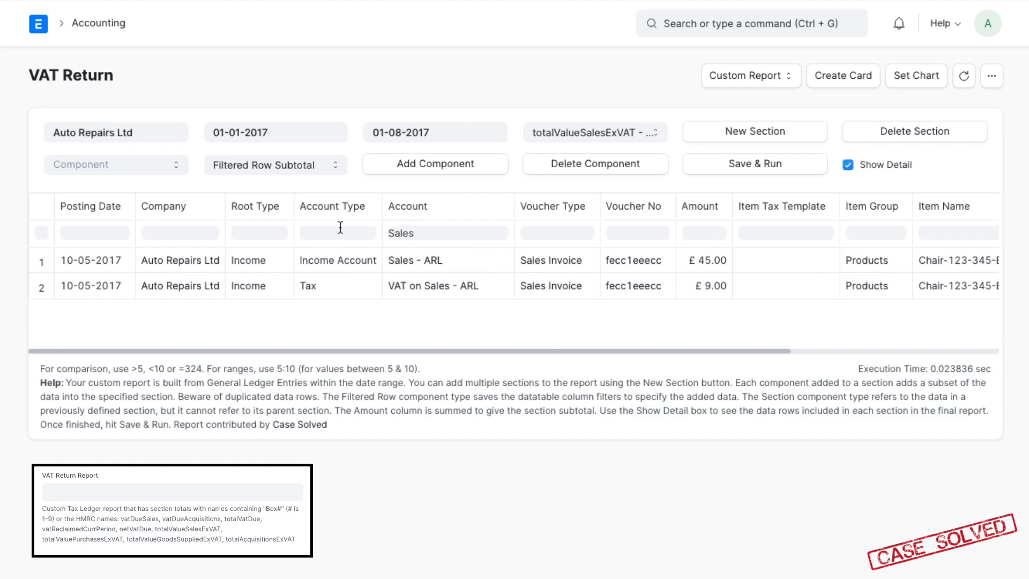
pyautogui.write('Income')
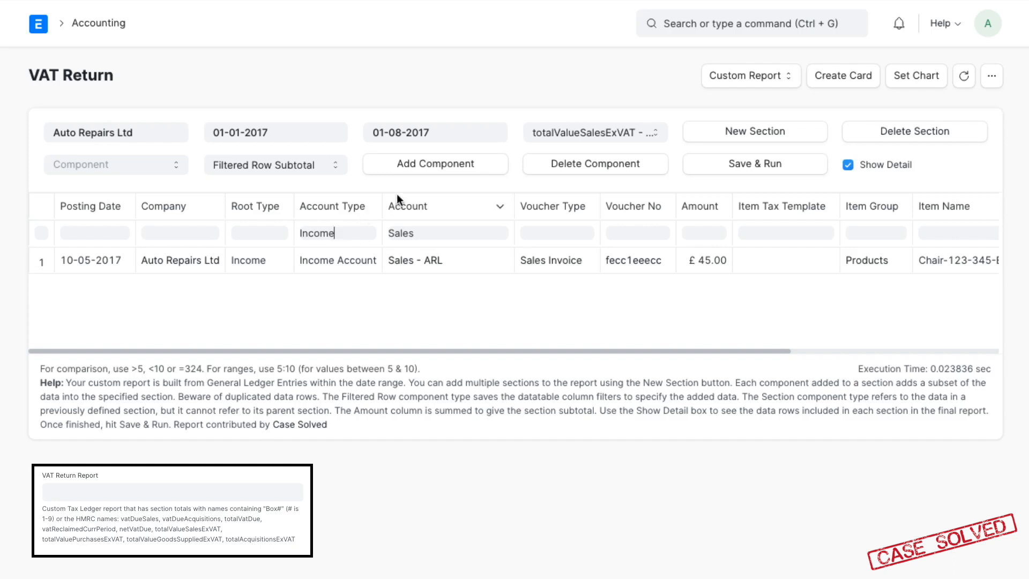
pyautogui.click(425, 167)
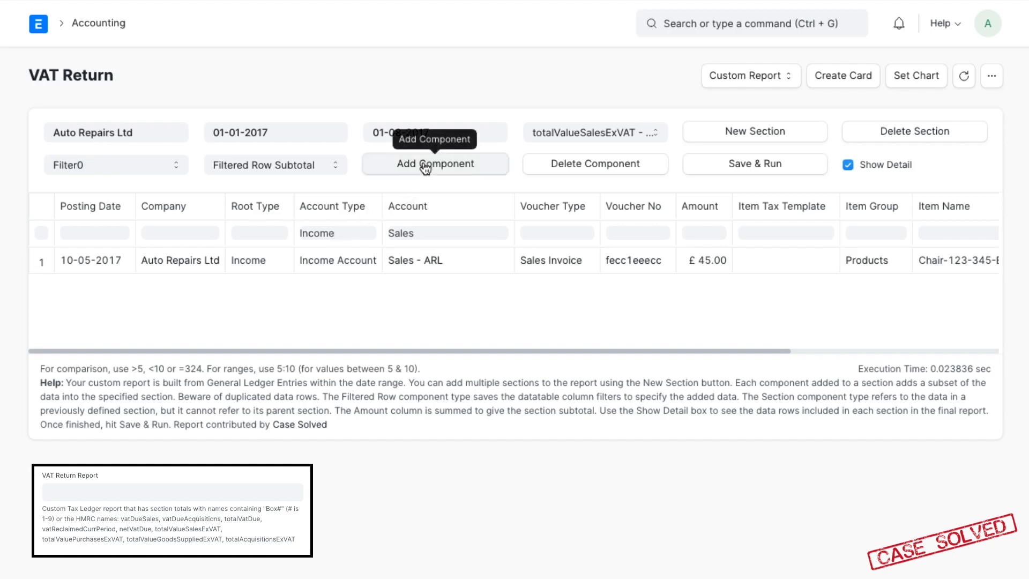
# - Add a section named totalValuePurchasesExVAT - Box7 to the report
pyautogui.click(723, 139)
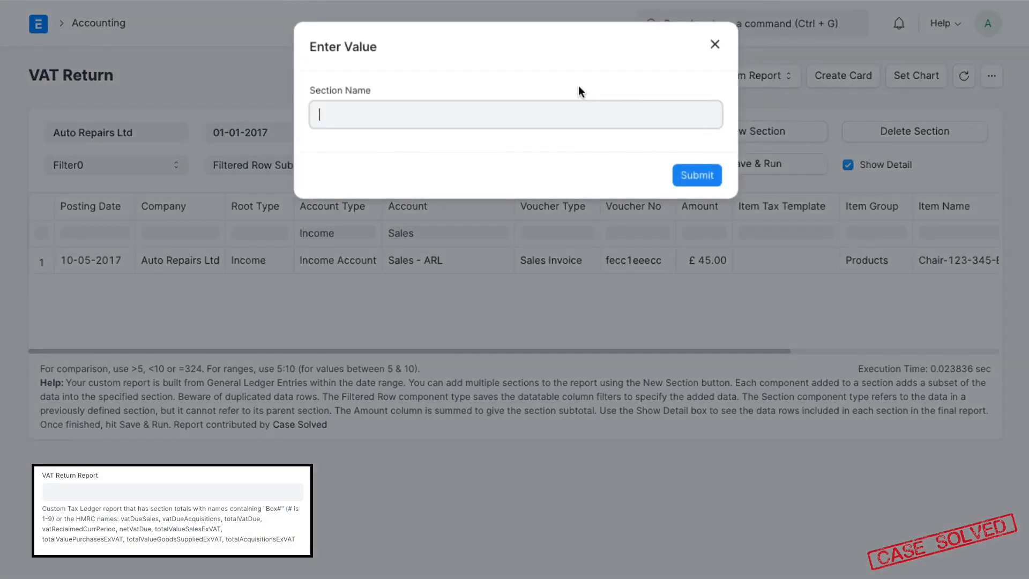
pyautogui.write('totalValuePurchas')
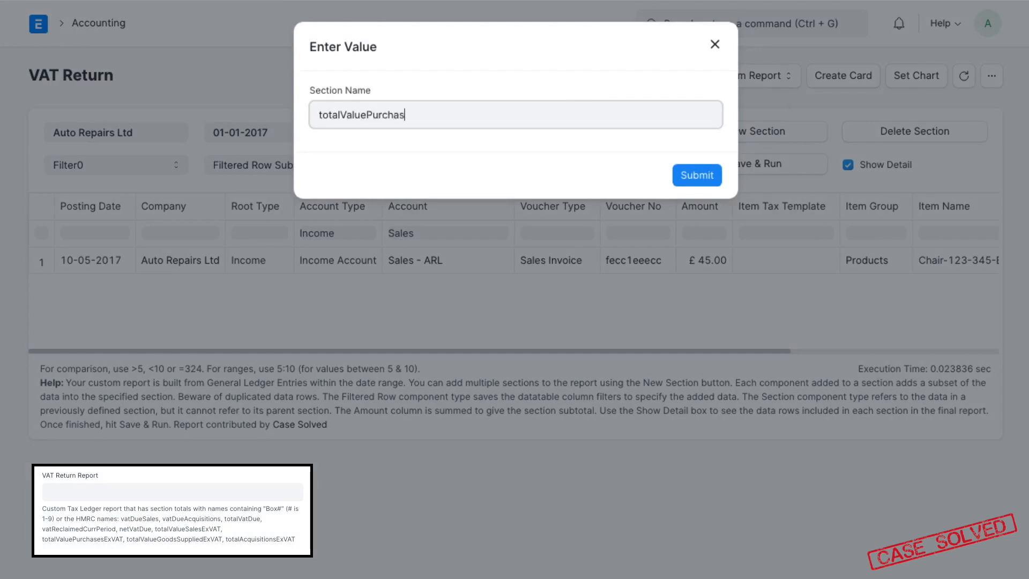
pyautogui.write('esExVAT - Box7')
pyautogui.click(689, 176)
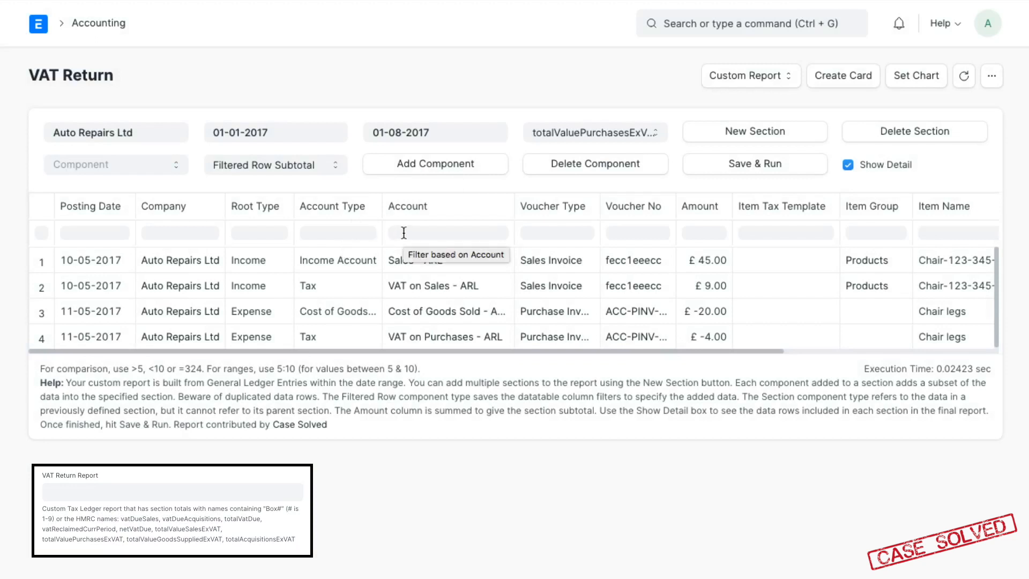
# - Add a Filtered Row Subtotal component to totalValuePurchasesExVAT - Box7, filtering Account Type by Cost of Goods
pyautogui.click(349, 232)
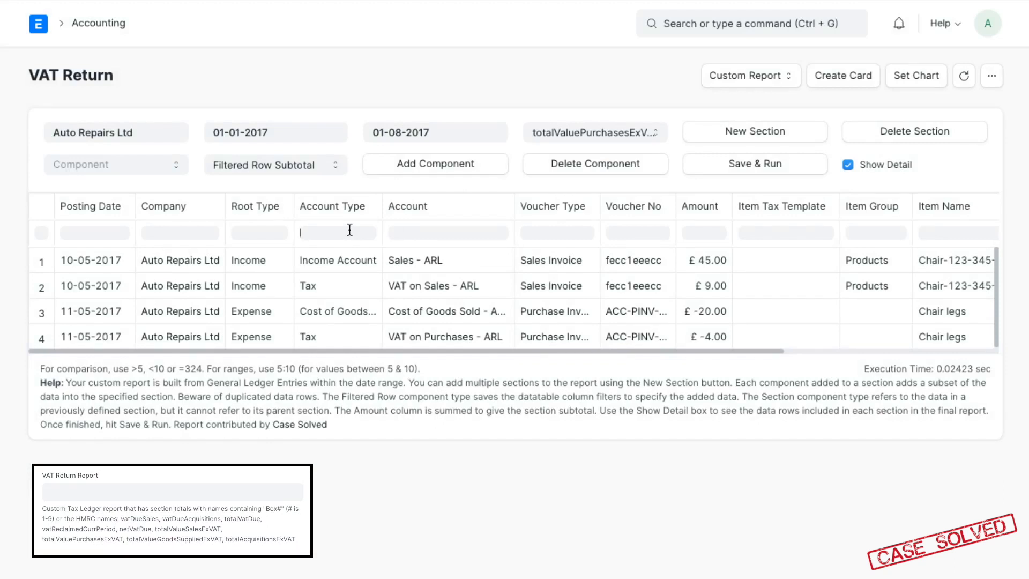
pyautogui.write('Cost of')
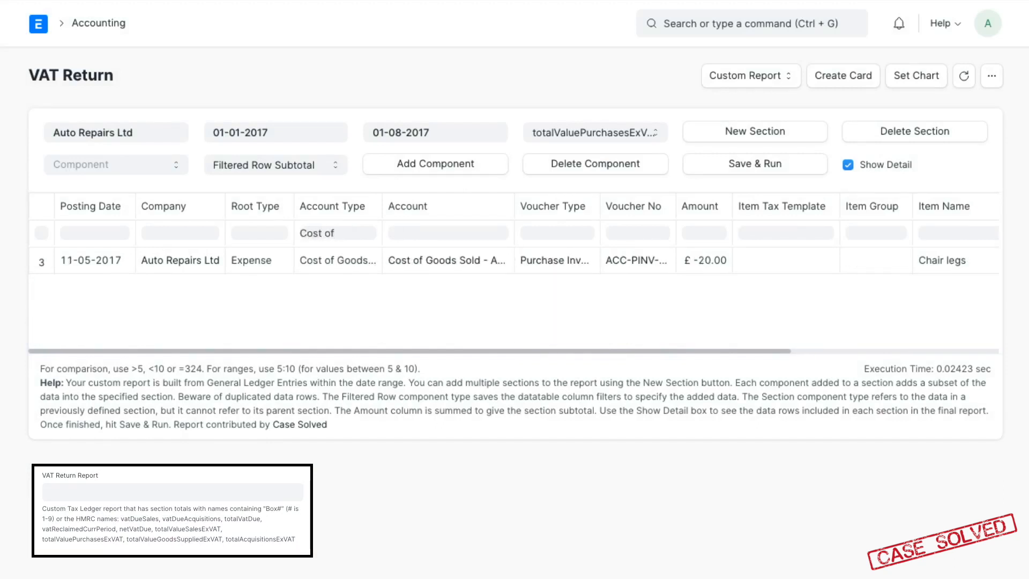
pyautogui.write(' Goods')
pyautogui.click(384, 171)
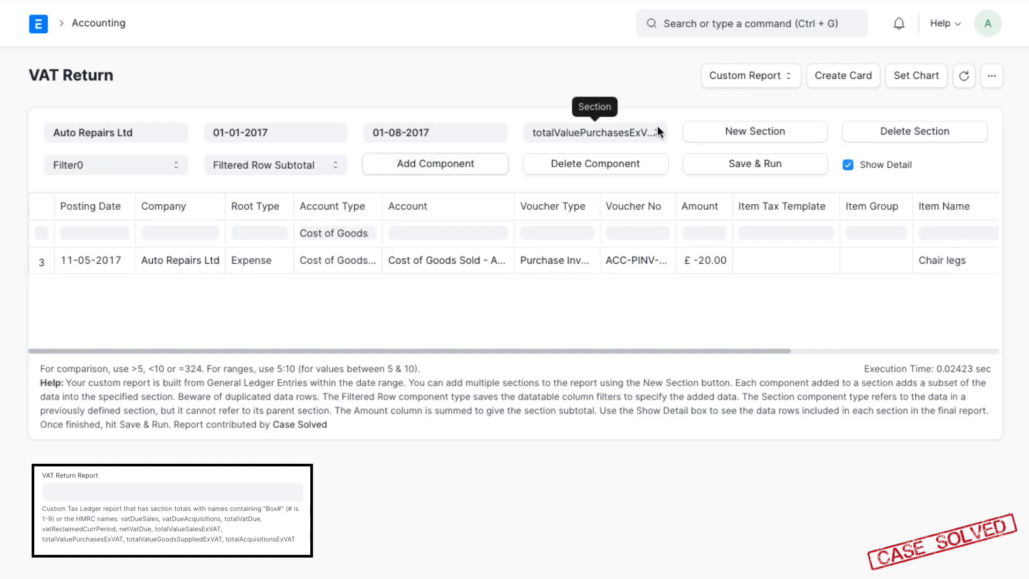
# - Add a section named totalValueGoodsSuppliedExVAT - Box8 to the report
pyautogui.click(705, 139)
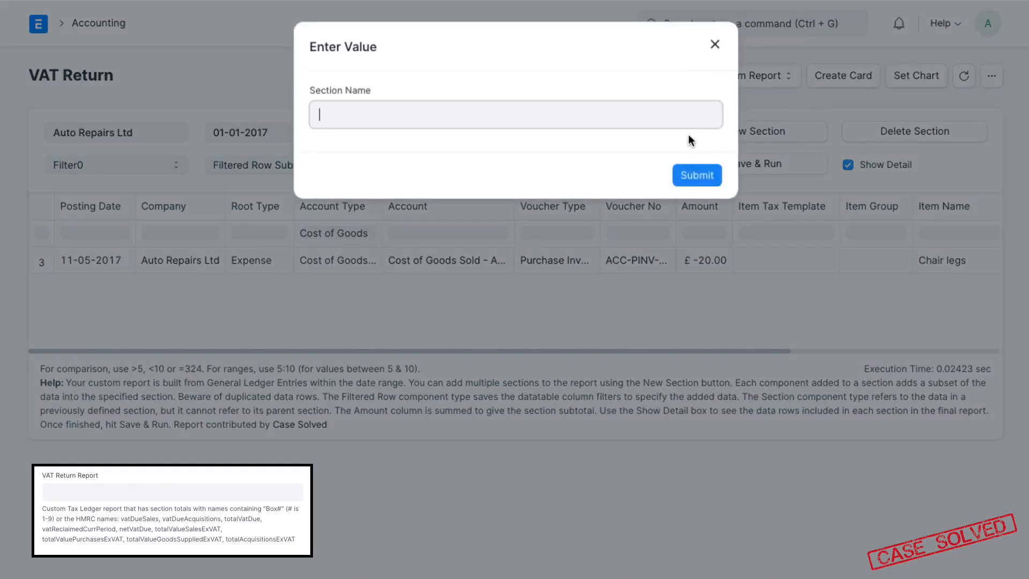
pyautogui.write('totalValueGoods')
pyautogui.write('Supplied')
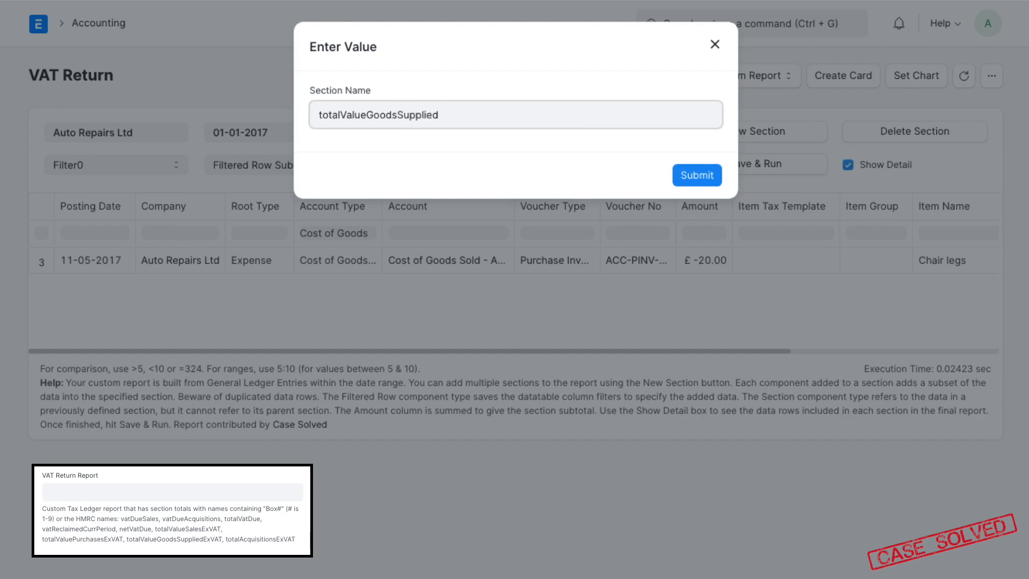
pyautogui.write('ExVAT - Box8')
pyautogui.click(691, 175)
# - Add a Filtered Row Subtotal component to totalValueGoodsSuppliedExVAT - Box8, filtering Tax Category by EU
pyautogui.hscroll(5, 796, 345)
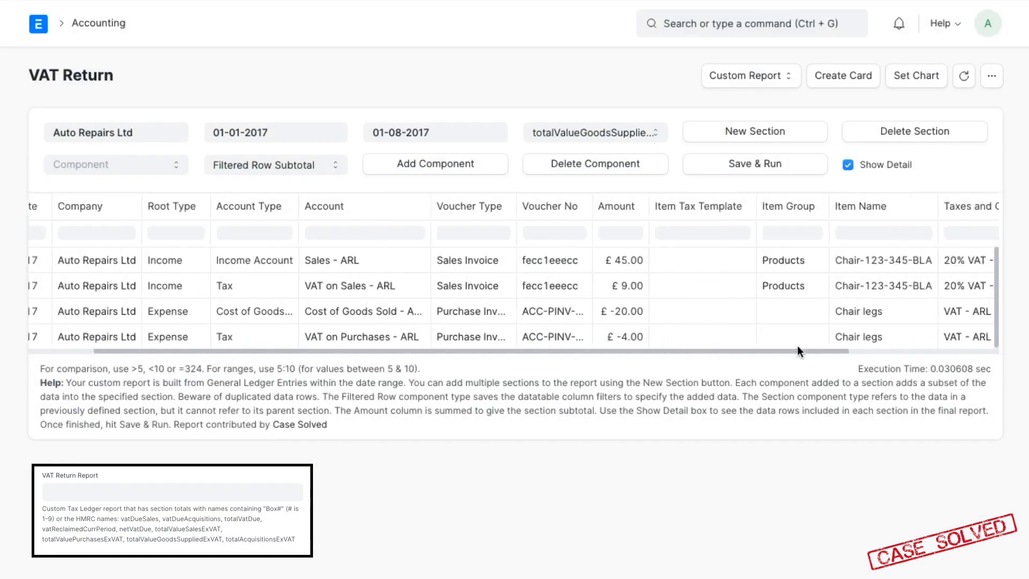
pyautogui.hscroll(2, 930, 342)
pyautogui.click(937, 261)
pyautogui.click(937, 233)
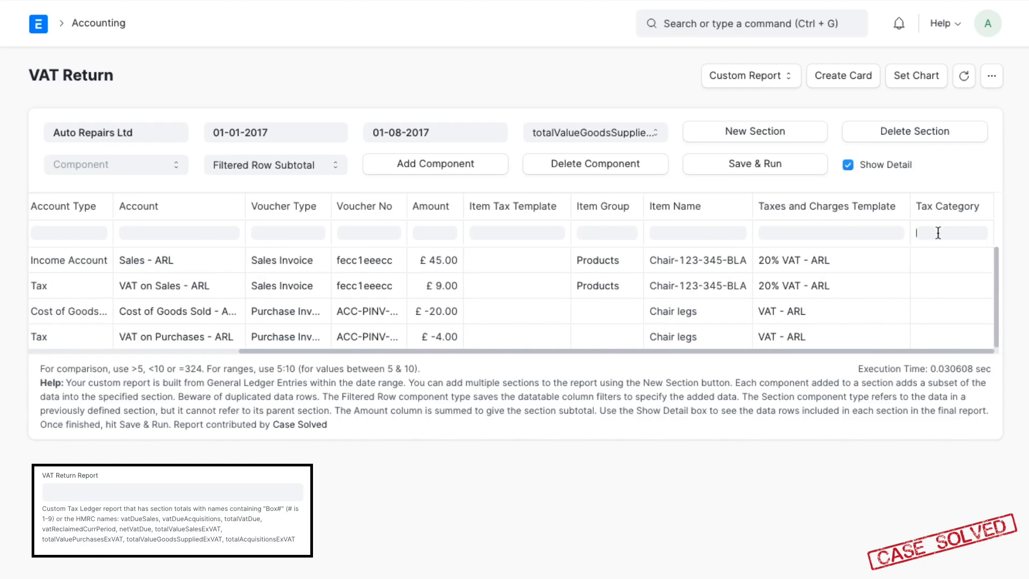
pyautogui.write('EU')
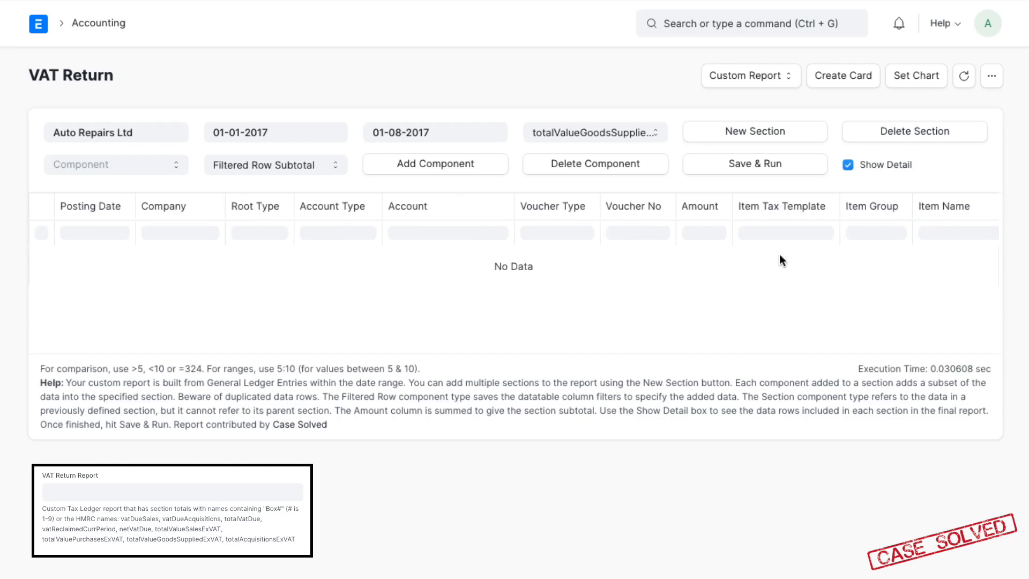
pyautogui.click(422, 169)
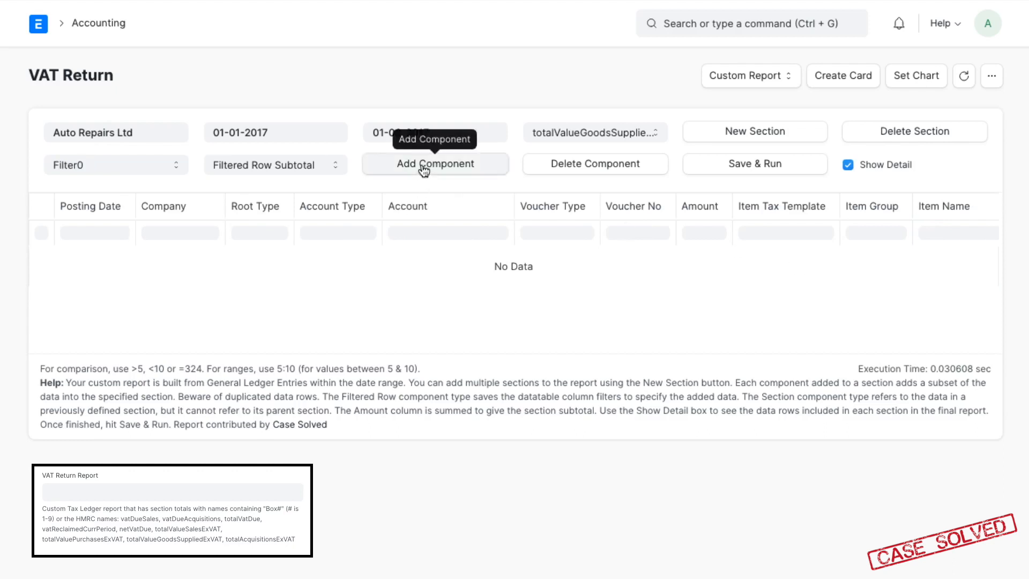
# - Add a section named totalAcquisitionsExVAT - Box9 to the report
pyautogui.click(747, 134)
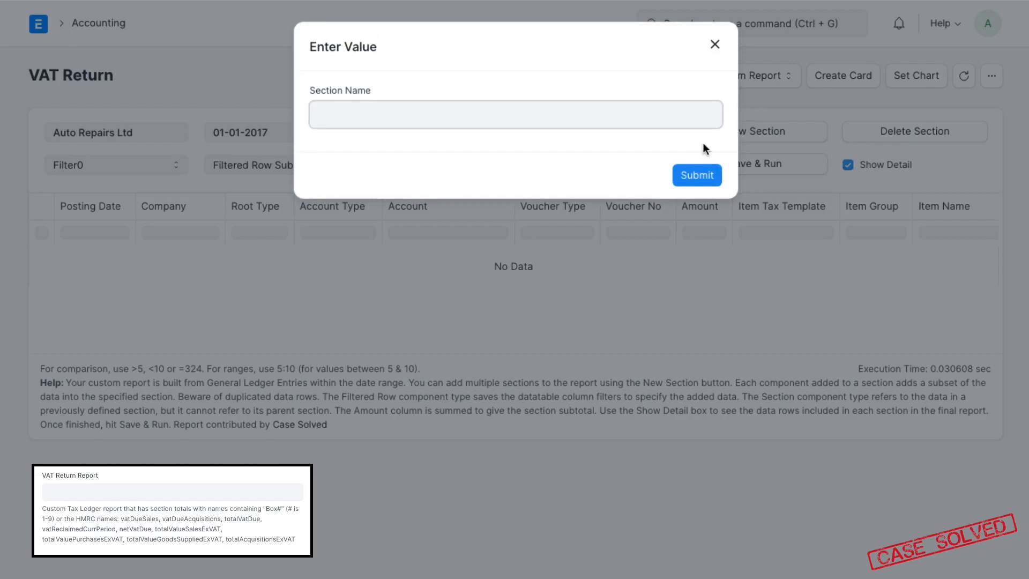
pyautogui.write('totalAcquisitionsExVAT')
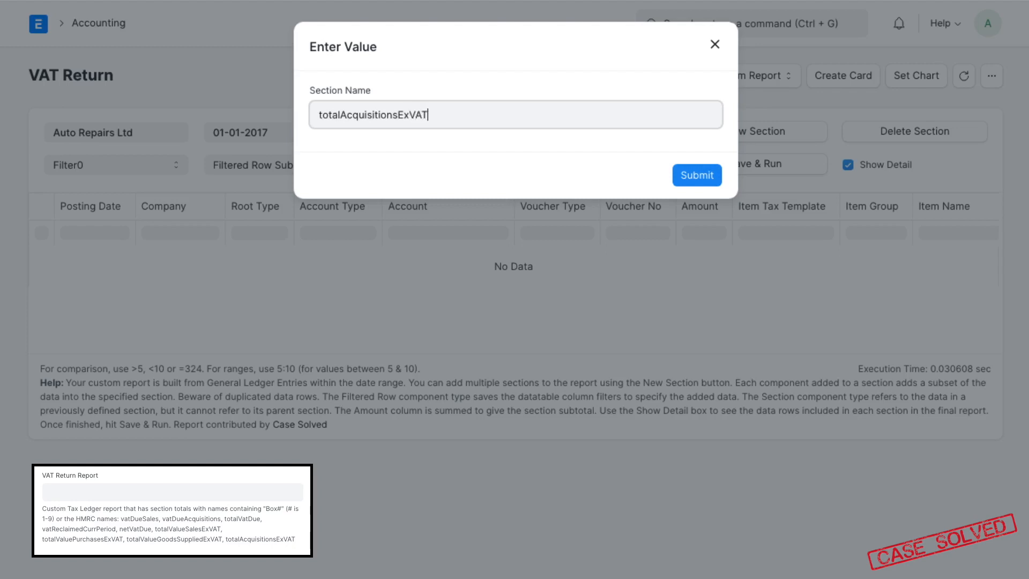
pyautogui.write(' - Box9')
pyautogui.click(695, 175)
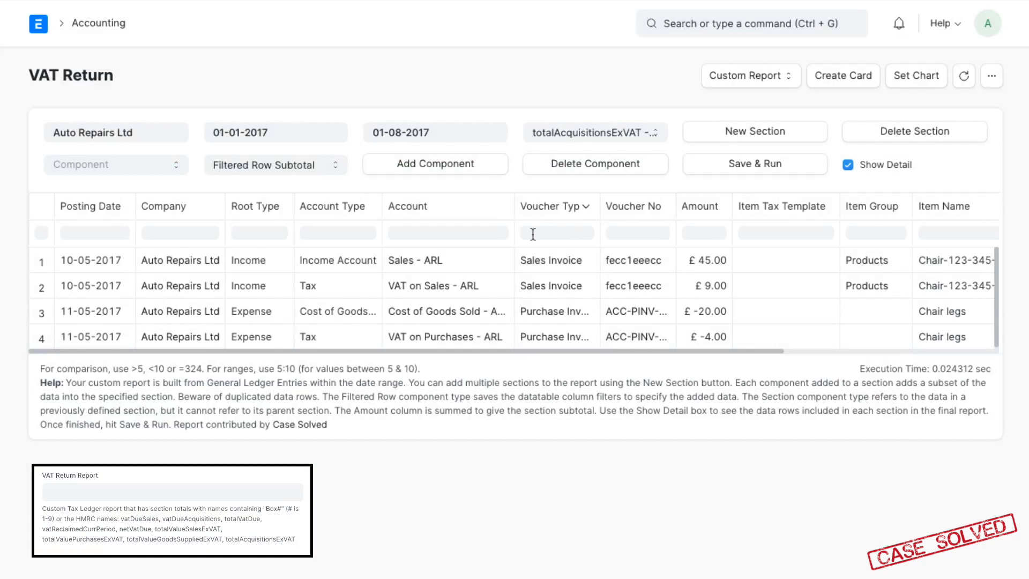
# - Add a Filtered Row Subtotal component to totalAcquisitionsExVAT - Box9, filtering Tax Category by EU and Account by Acquisitions
pyautogui.moveTo(677, 349); pyautogui.dragTo(915, 349)
pyautogui.click(948, 230)
pyautogui.write('EU')
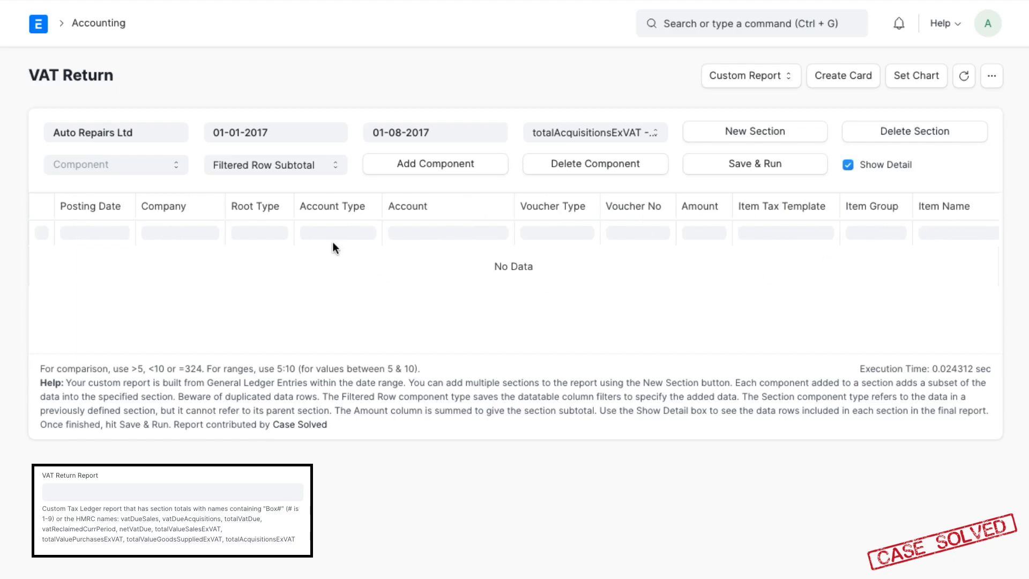
pyautogui.click(401, 234)
pyautogui.write('Acquisitions')
pyautogui.click(414, 166)
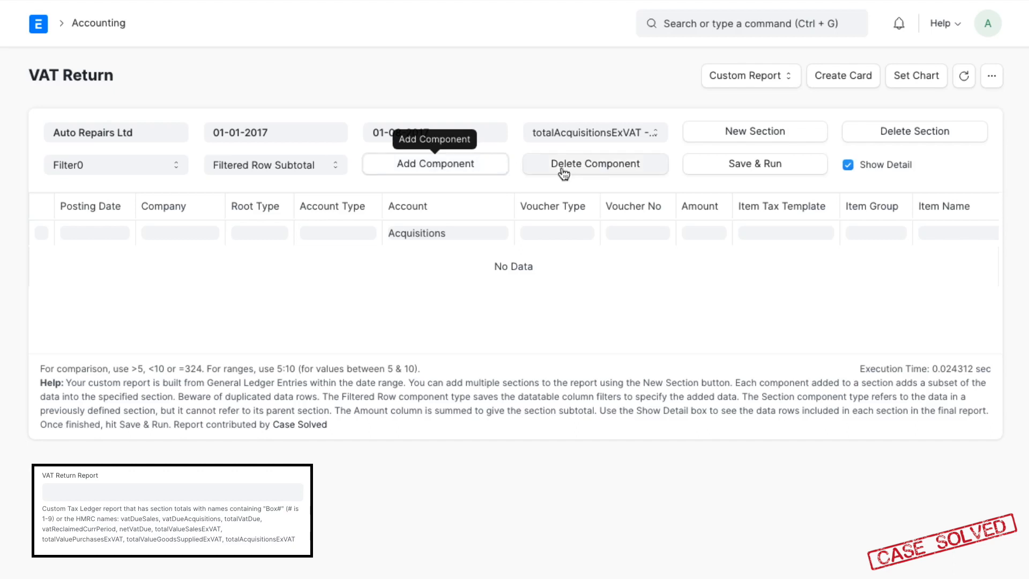
# - Save and run the VAT Return report, and widen the Voucher No column to show the full section names
pyautogui.click(714, 167)
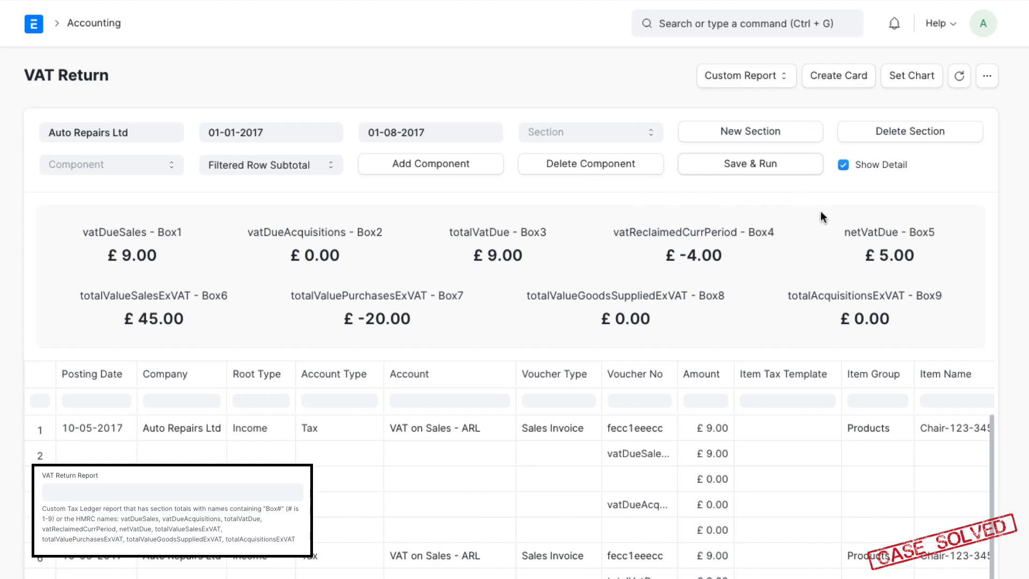
pyautogui.scroll(-3, 906, 506)
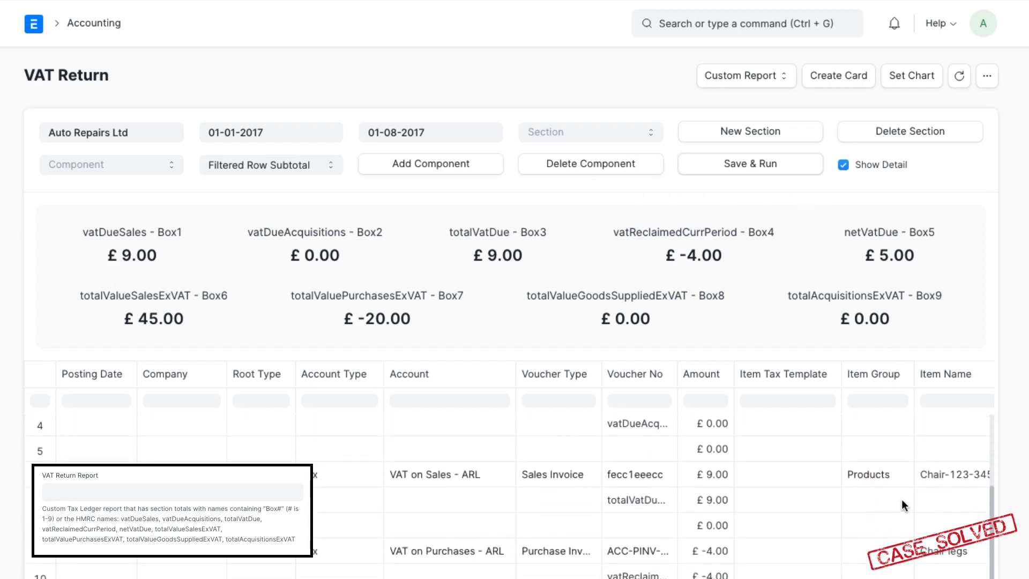
pyautogui.scroll(-6, 901, 500)
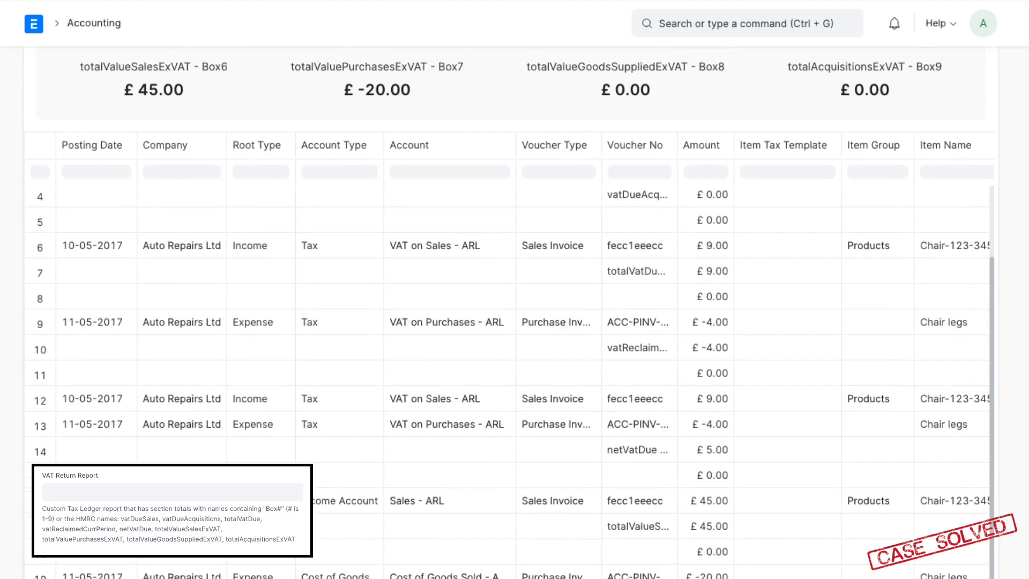
pyautogui.scroll(1, 510, 312)
pyautogui.scroll(2, 797, 232)
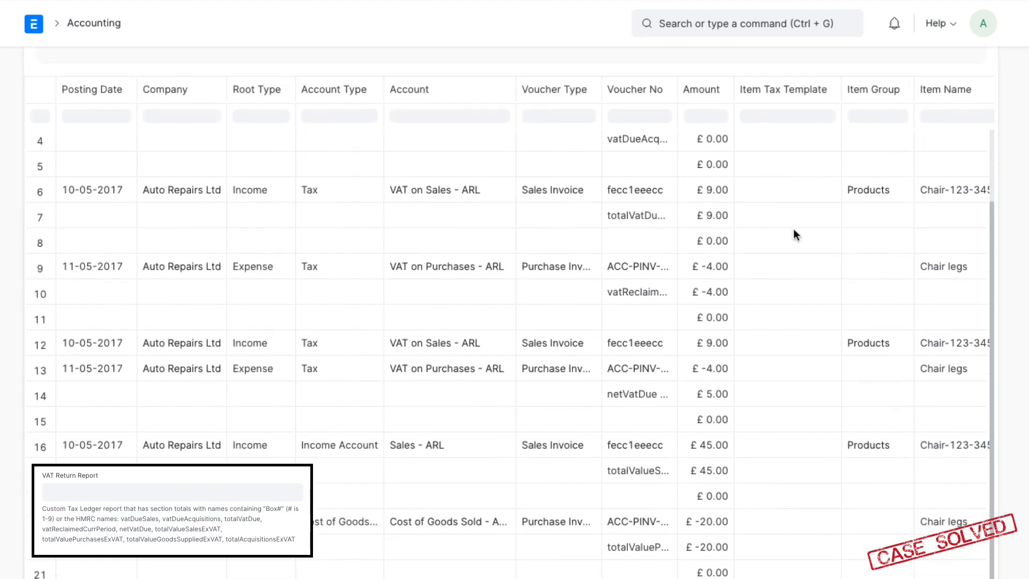
pyautogui.moveTo(678, 87); pyautogui.dragTo(805, 88)
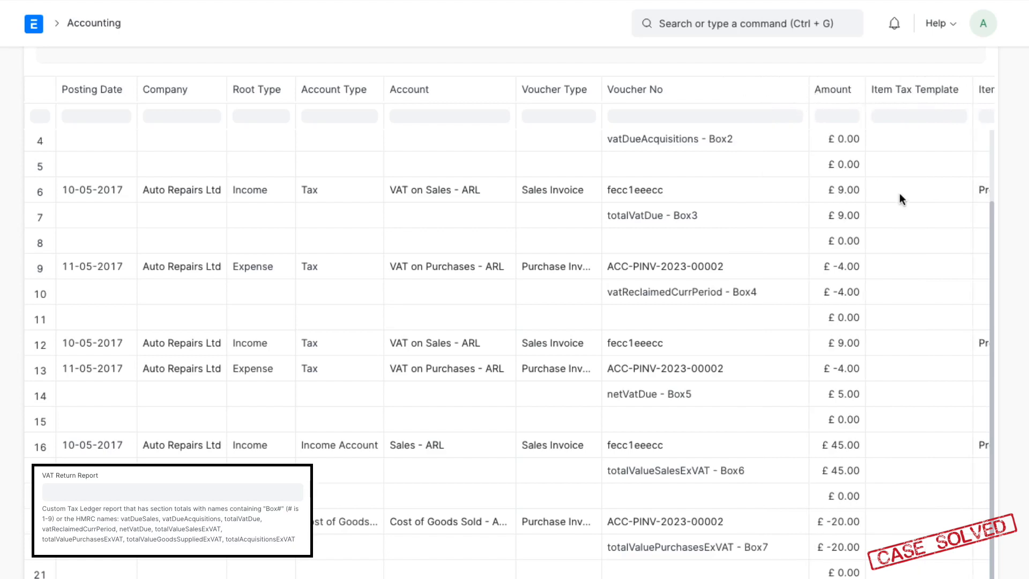
# - Turn off Show Detail for the VAT Return report, and save and run it again
pyautogui.scroll(2, 899, 192)
pyautogui.scroll(5, 920, 120)
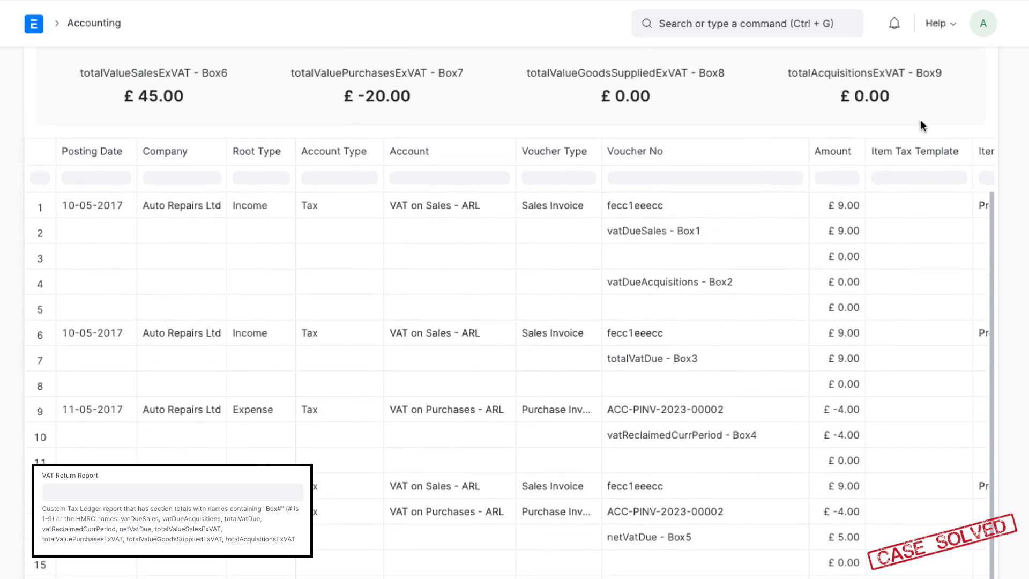
pyautogui.click(844, 163)
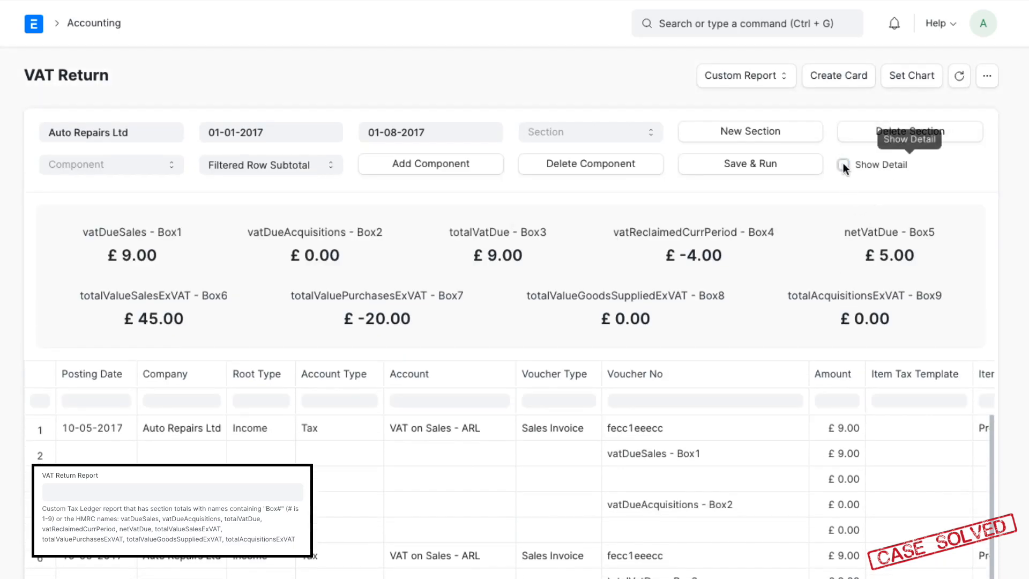
pyautogui.click(780, 169)
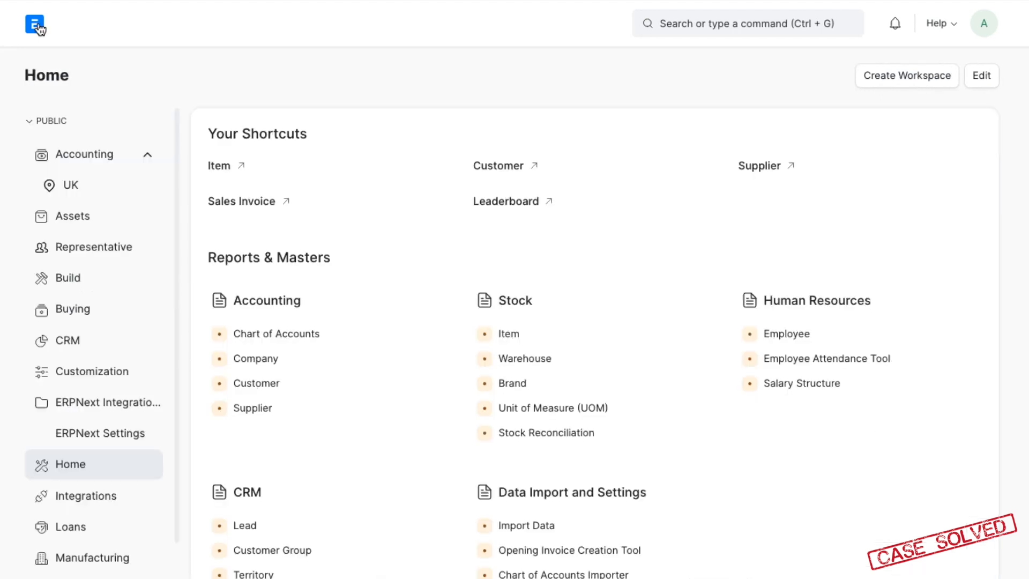
# - Open the Auto Repairs Ltd company record from the UK workspace message, enter its UK VAT Registration Number and save the record
pyautogui.click(75, 185)
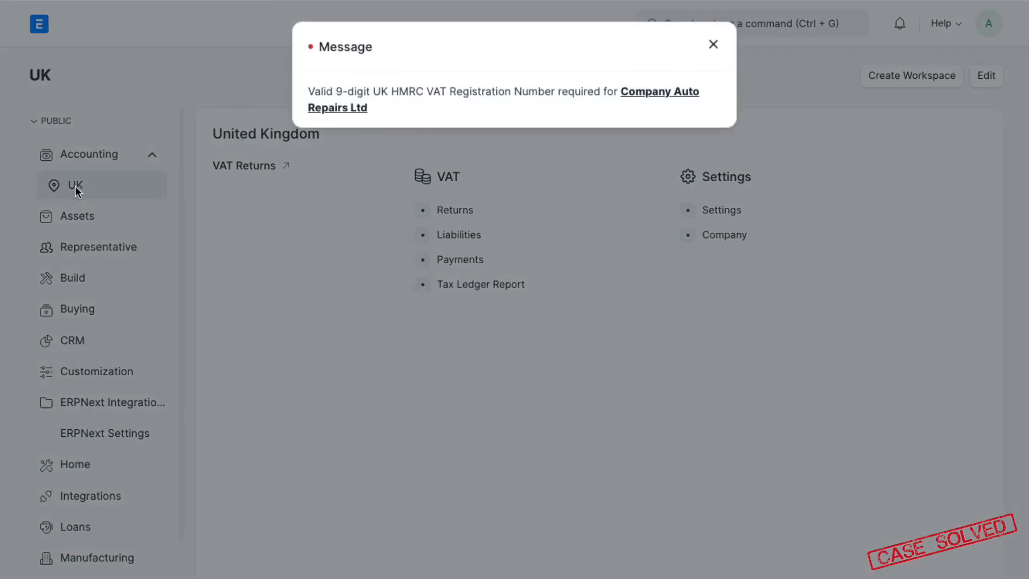
pyautogui.click(342, 109)
pyautogui.click(657, 555)
pyautogui.write('190869130')
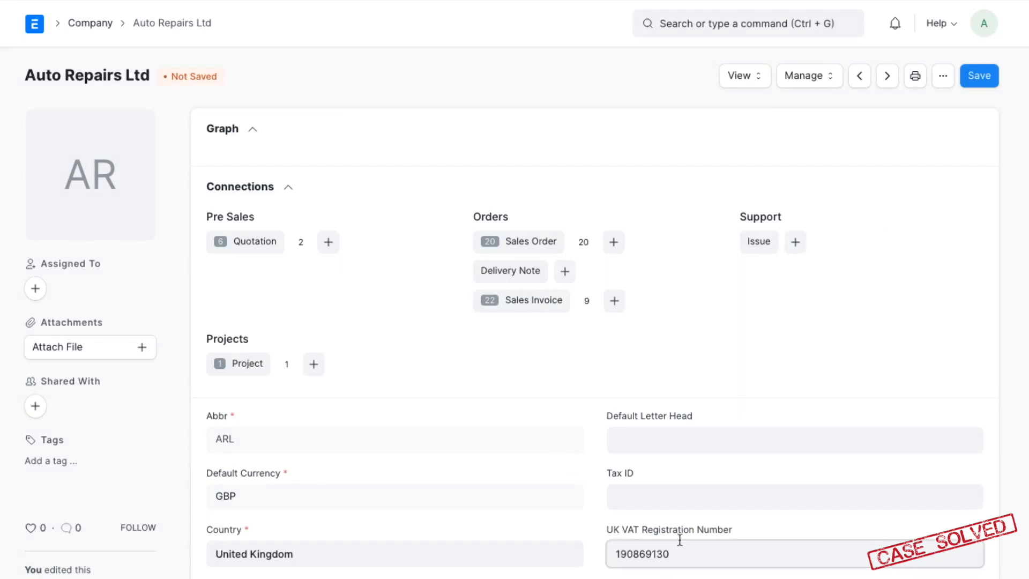
pyautogui.click(976, 85)
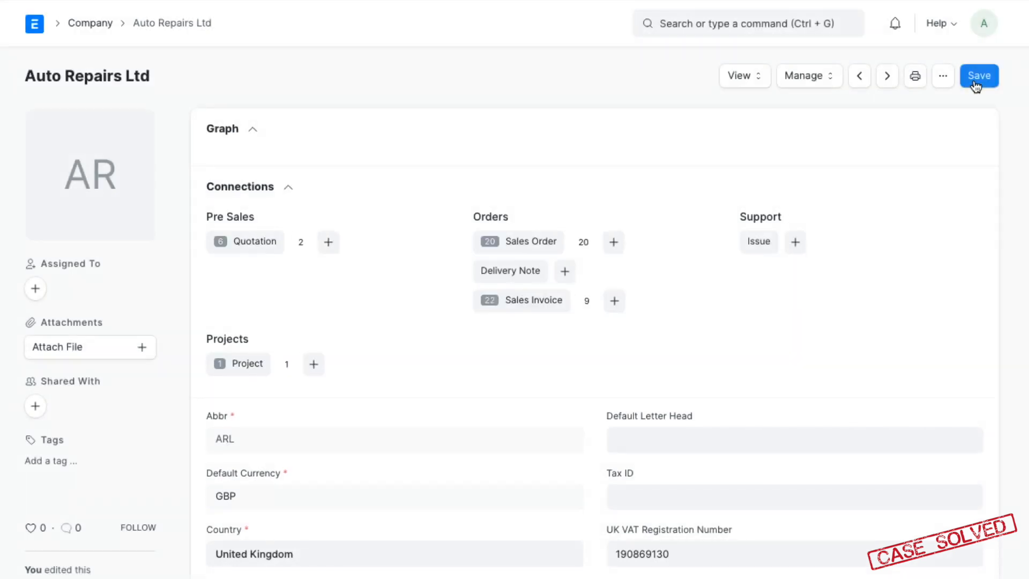
# - Create a new UK HMRC Settings record from the UK workspace and set its VAT Return Report to VAT Return
pyautogui.click(36, 24)
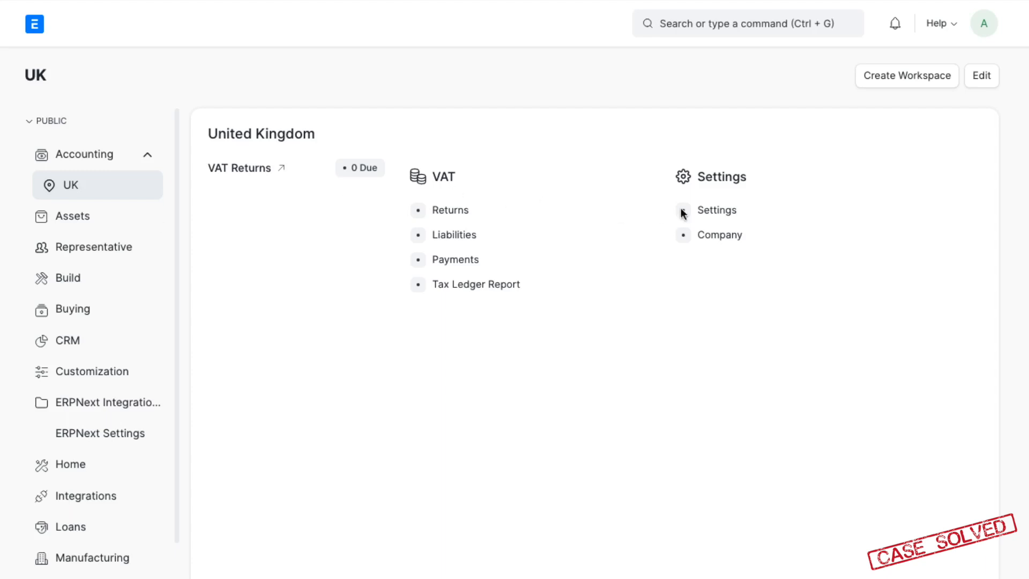
pyautogui.click(718, 211)
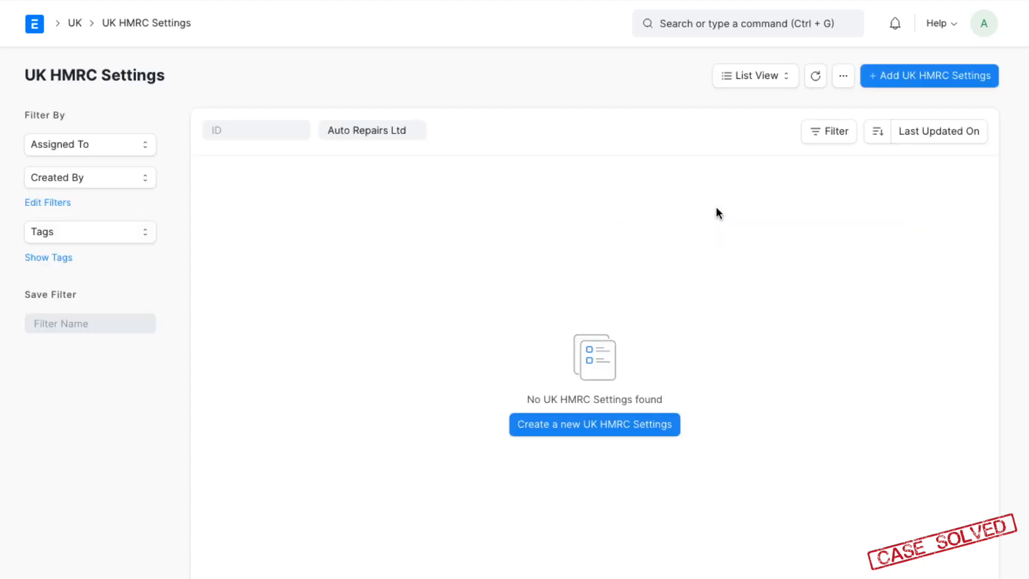
pyautogui.click(641, 428)
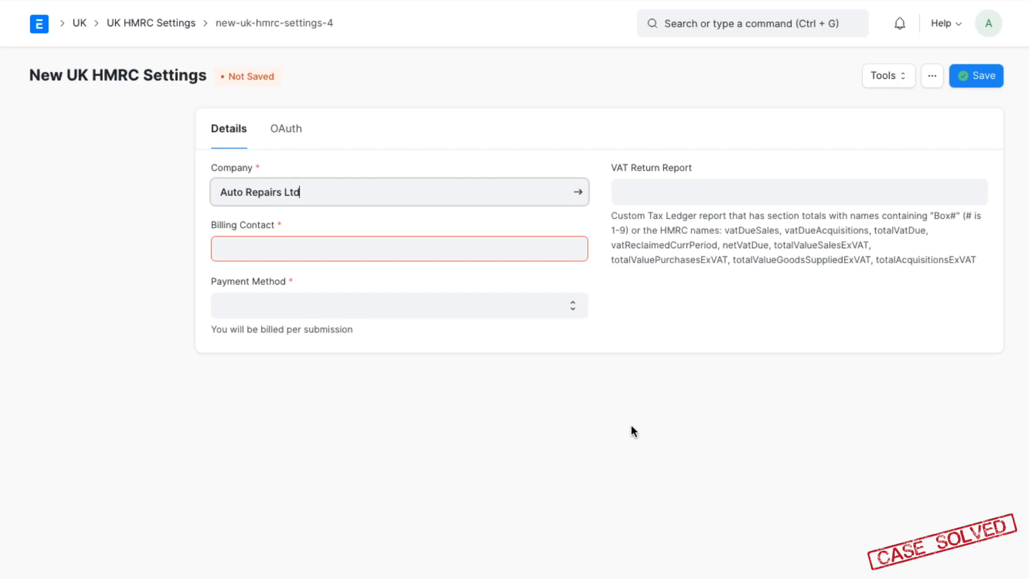
pyautogui.click(700, 190)
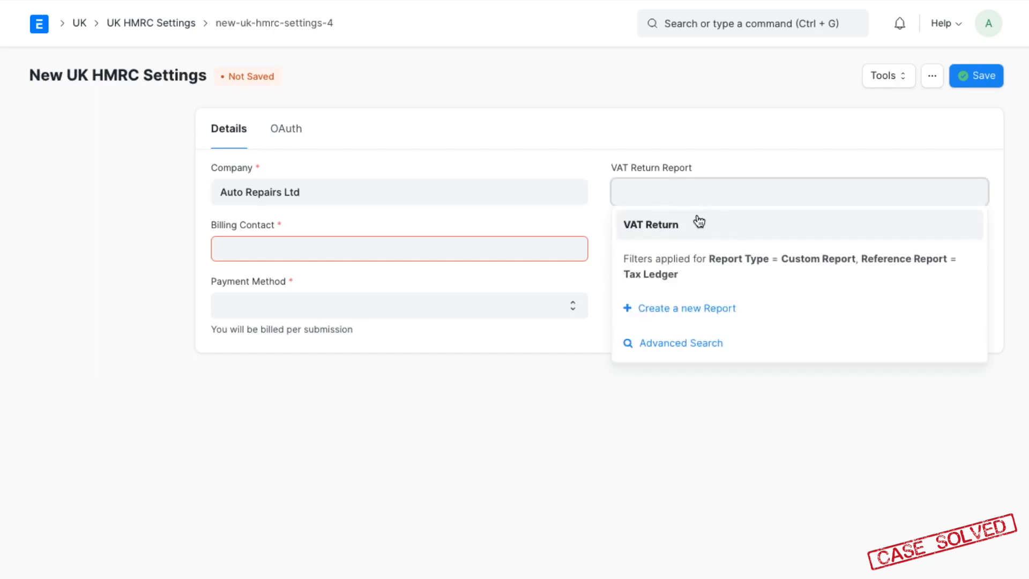
pyautogui.click(699, 221)
# - Fill in the billing contact's name and set the Payment Method to Card in the new UK HMRC Settings
pyautogui.click(474, 249)
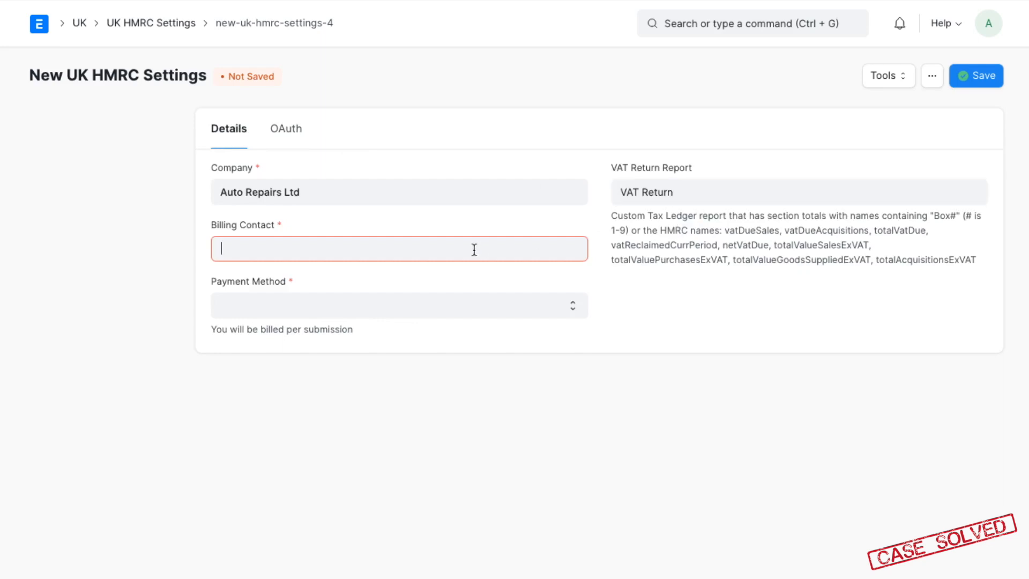
pyautogui.write('richard c')
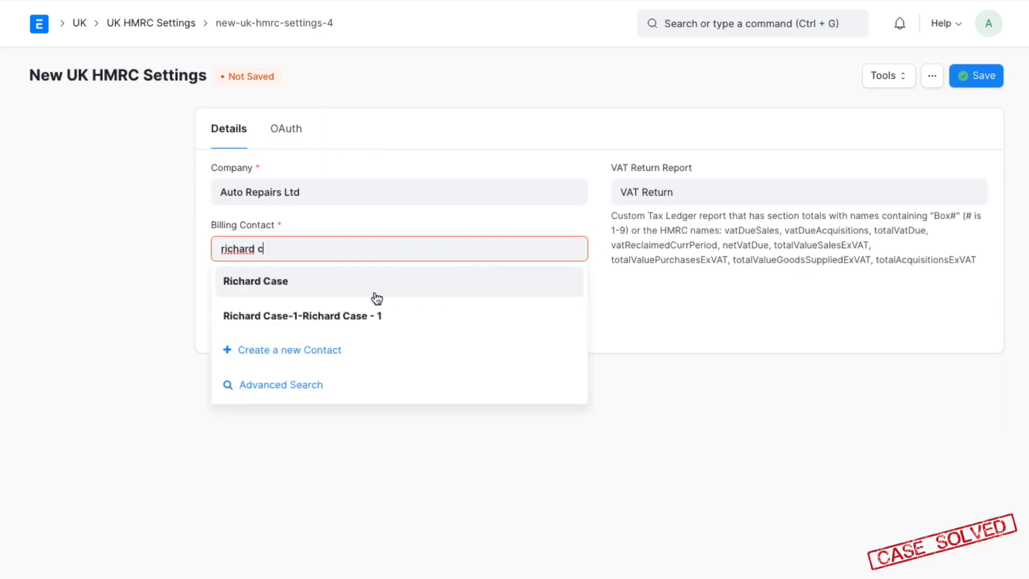
pyautogui.click(375, 294)
pyautogui.click(345, 303)
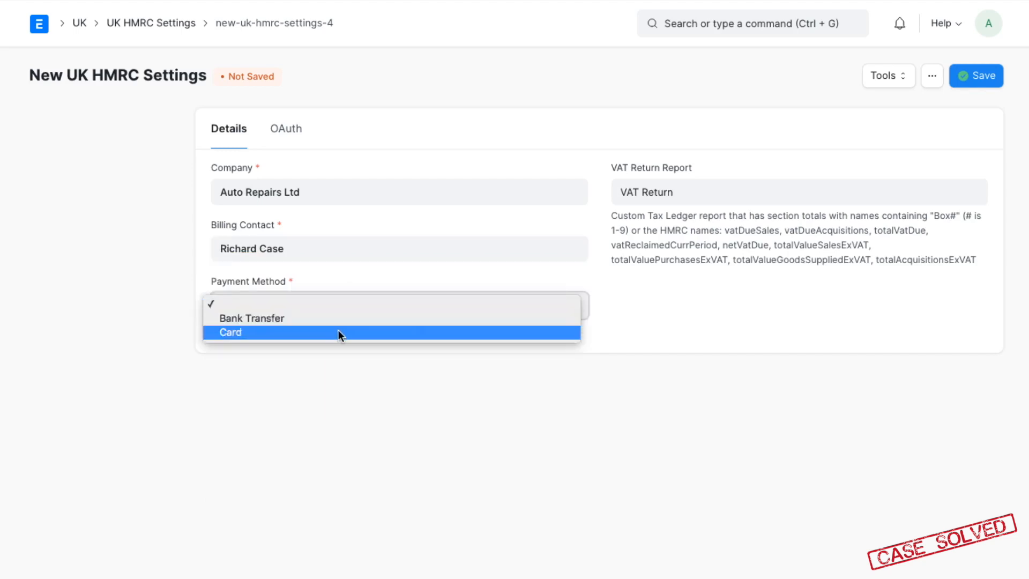
pyautogui.click(338, 332)
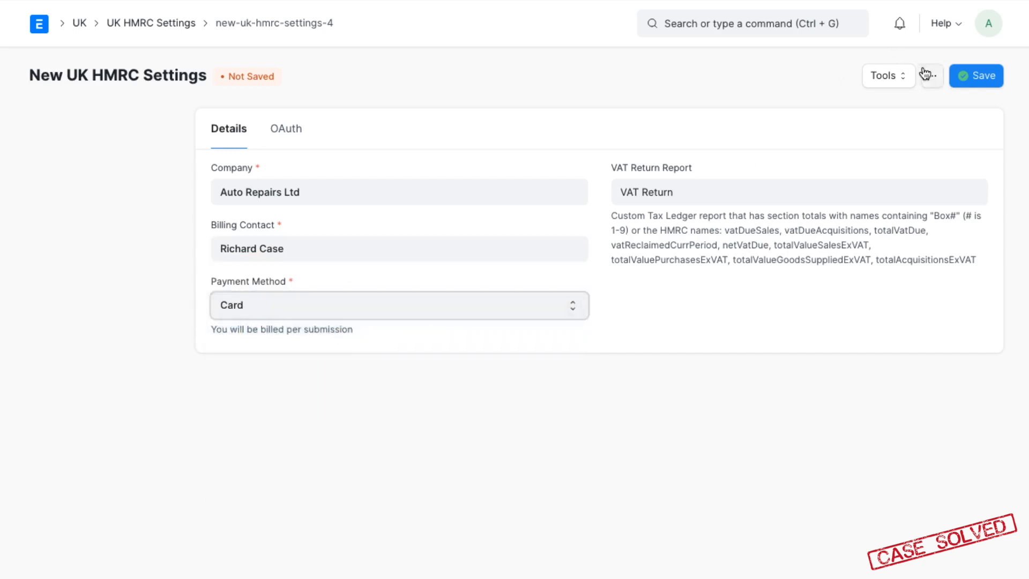
# - Save the UK HMRC Settings and accept the Case Solved Billing Agreement
pyautogui.click(968, 73)
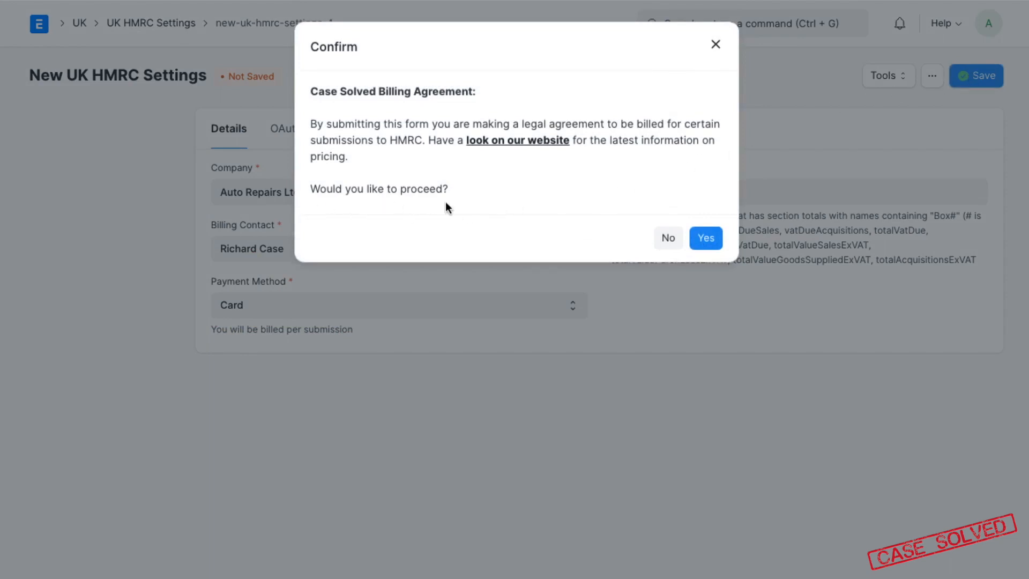
pyautogui.click(706, 238)
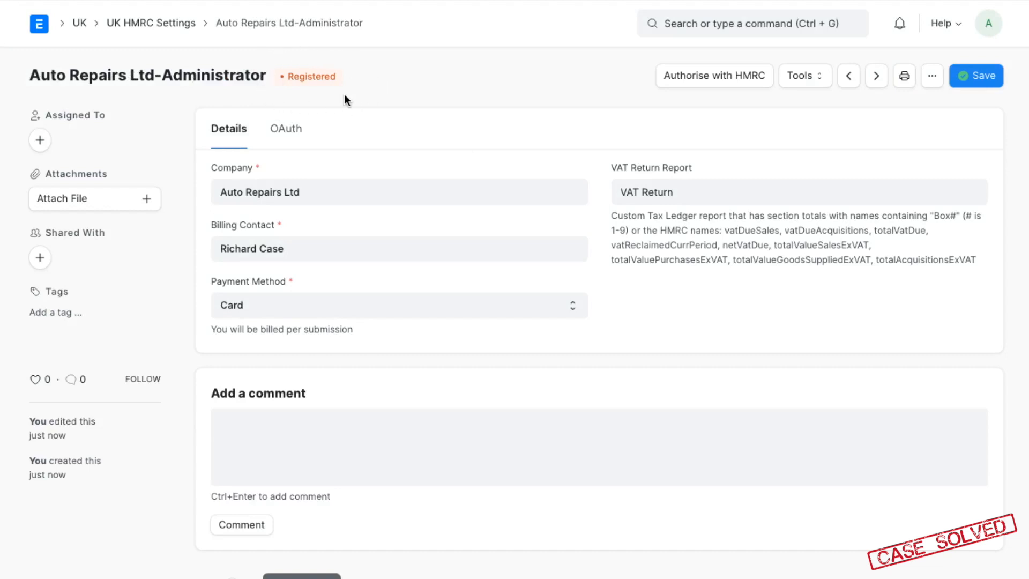
# - Start authorising the Auto Repairs Ltd settings with HMRC and continue through the permission pages to the HMRC sign-in
pyautogui.click(683, 78)
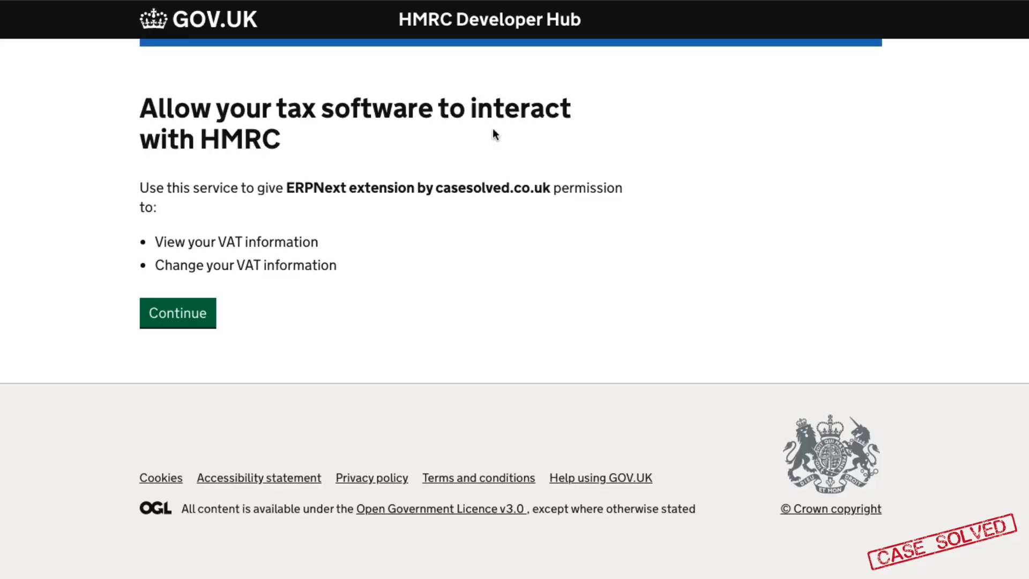
pyautogui.click(187, 314)
pyautogui.click(239, 393)
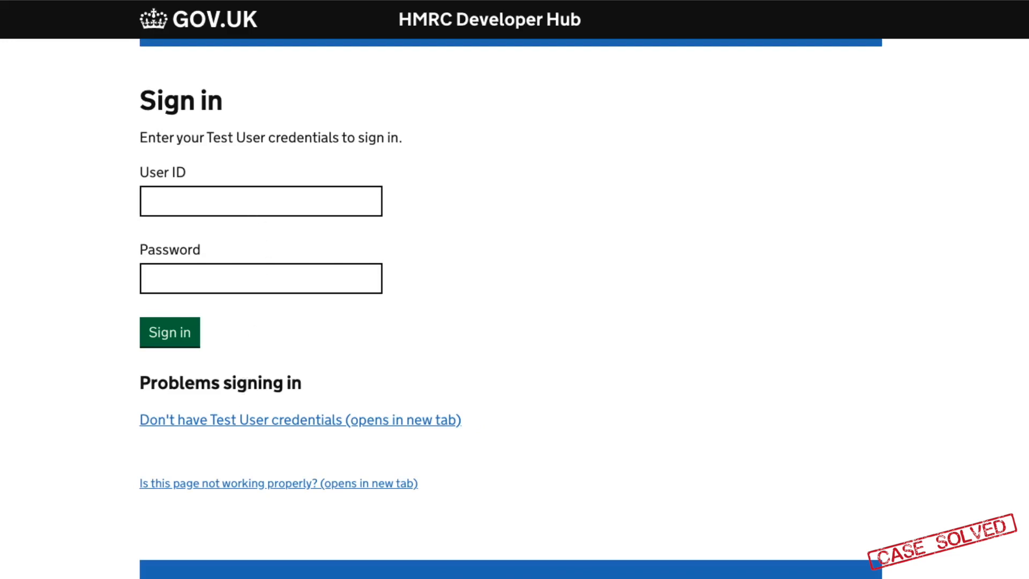
# - Sign in to HMRC with the test user's ID and password, and give the ERPNext extension permission to access VAT information
pyautogui.click(170, 198)
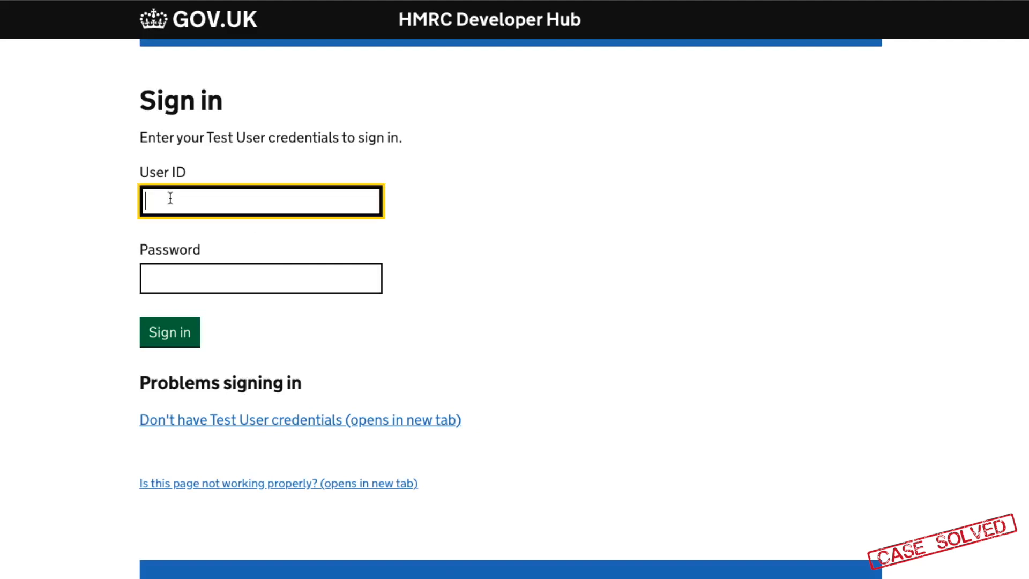
pyautogui.hotkey('ctrl', 'v')
pyautogui.hotkey('alt', 'Tab')
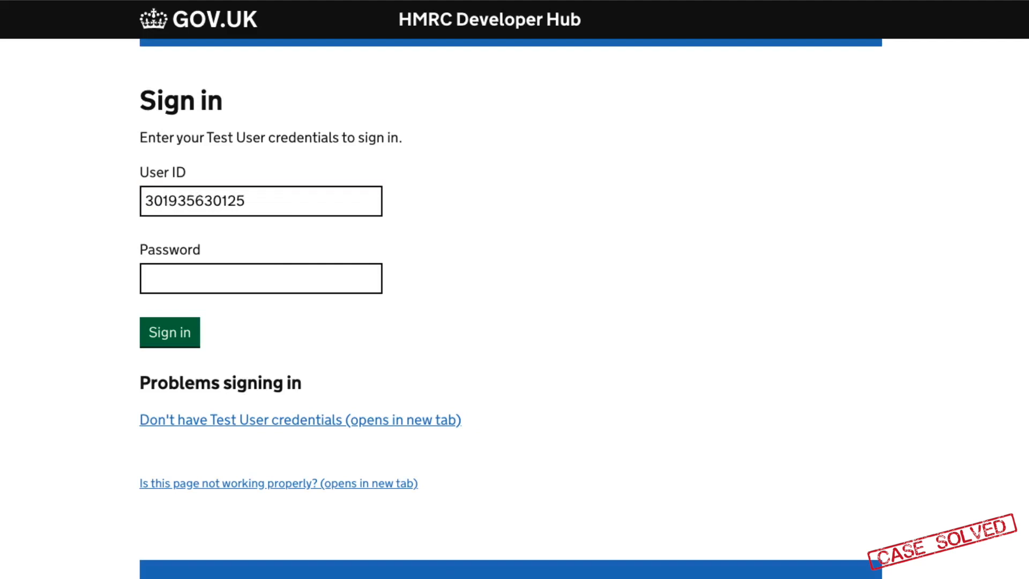
pyautogui.hotkey('alt', 'Tab')
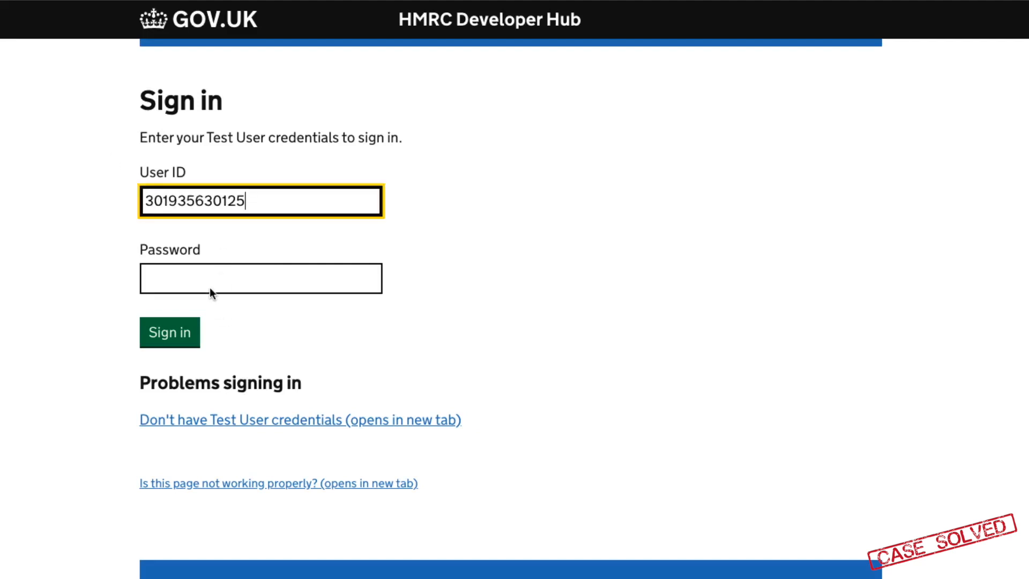
pyautogui.click(208, 284)
pyautogui.hotkey('ctrl', 'v')
pyautogui.click(177, 335)
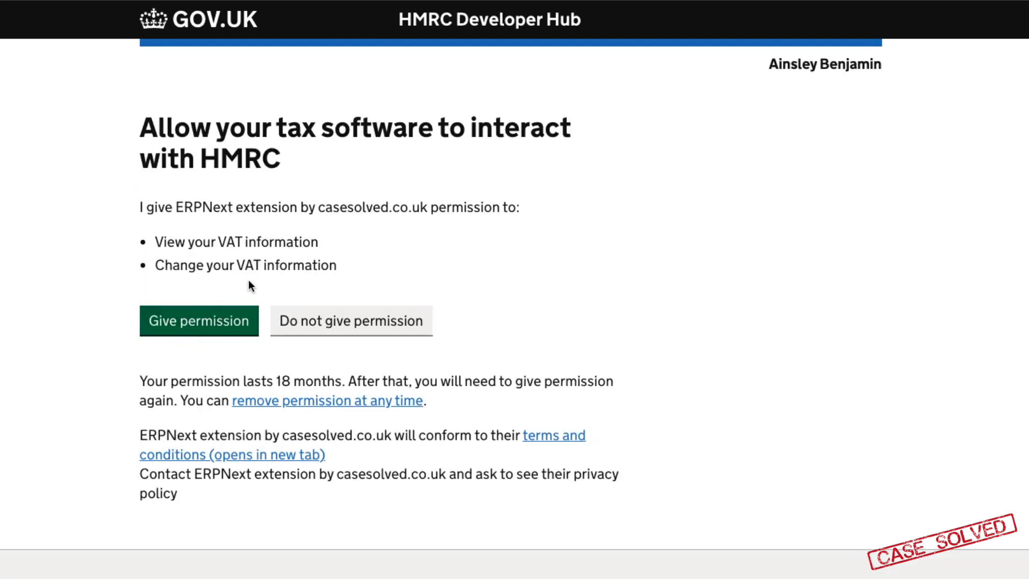
pyautogui.click(212, 329)
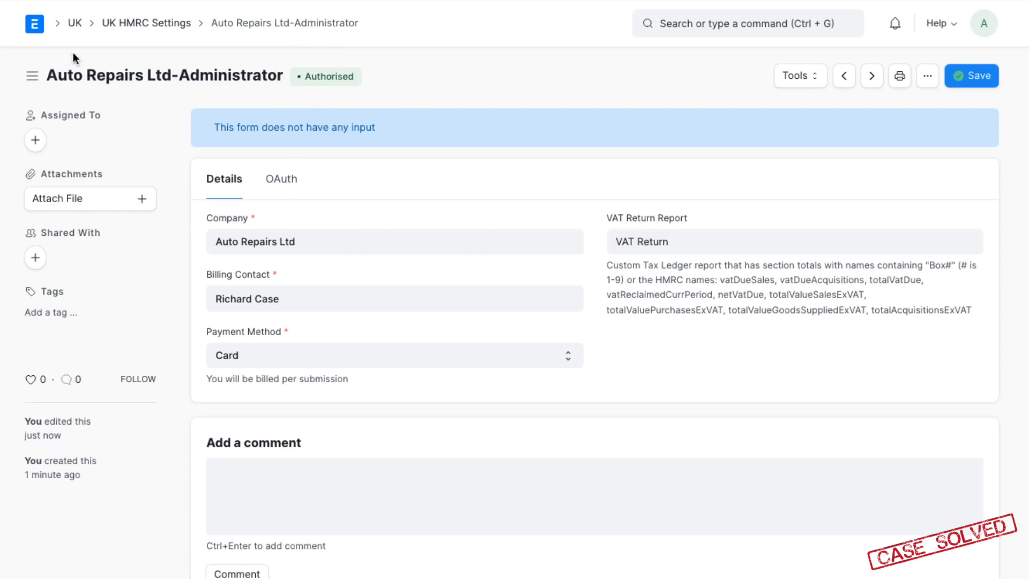
# - Open the VAT Returns list from the UK workspace and clear its Open status filter
pyautogui.click(75, 23)
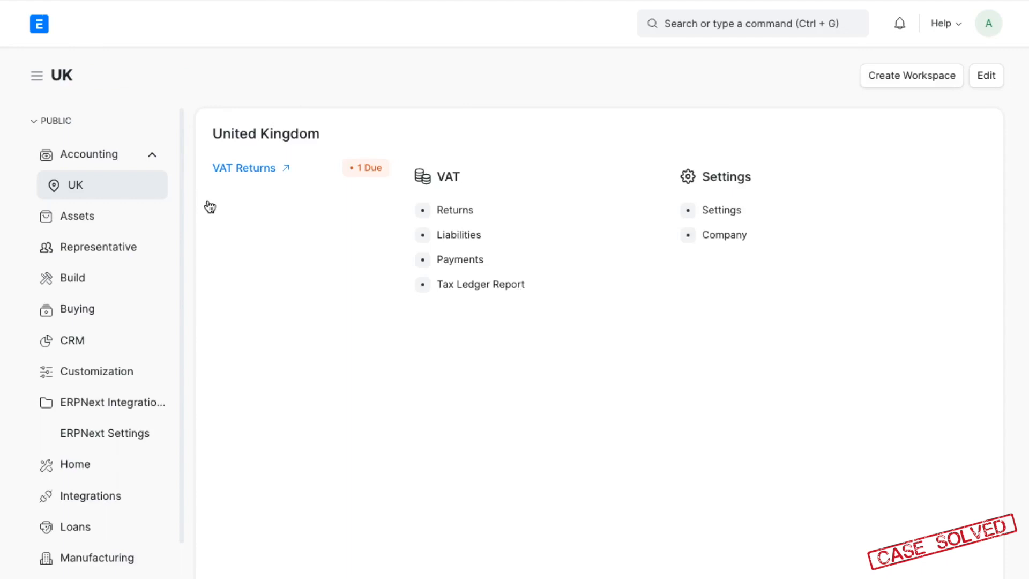
pyautogui.click(246, 172)
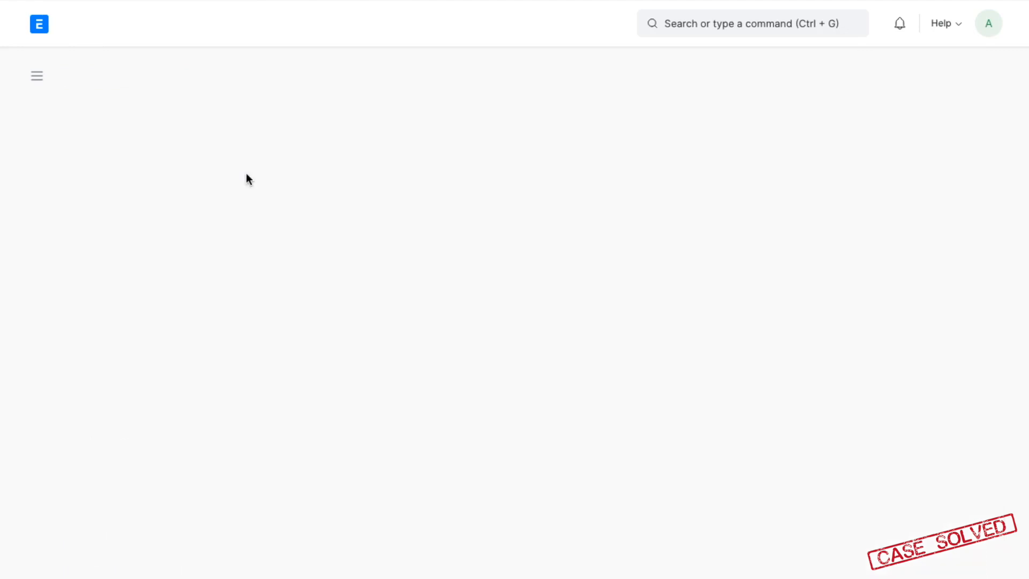
pyautogui.click(463, 133)
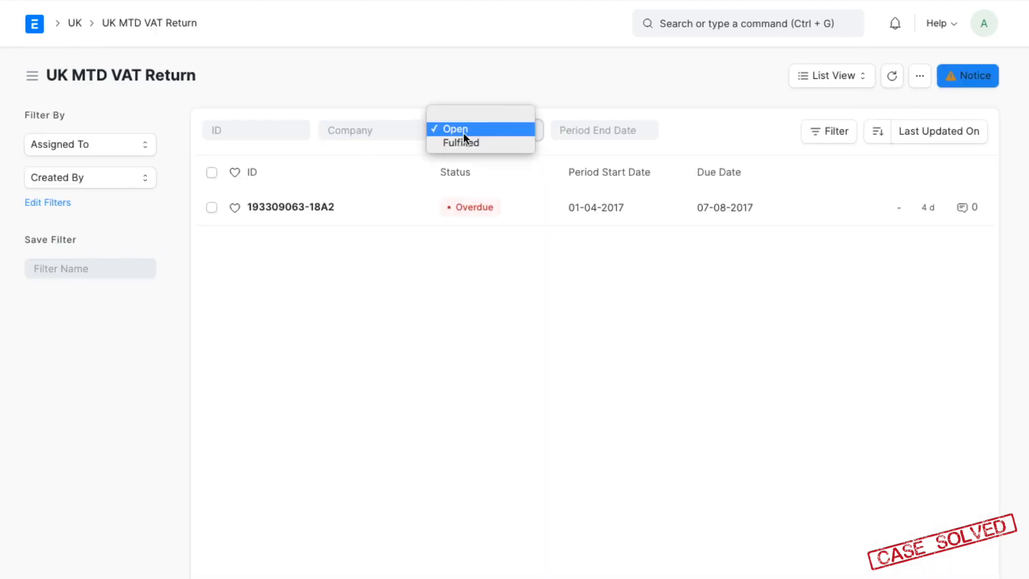
pyautogui.click(461, 112)
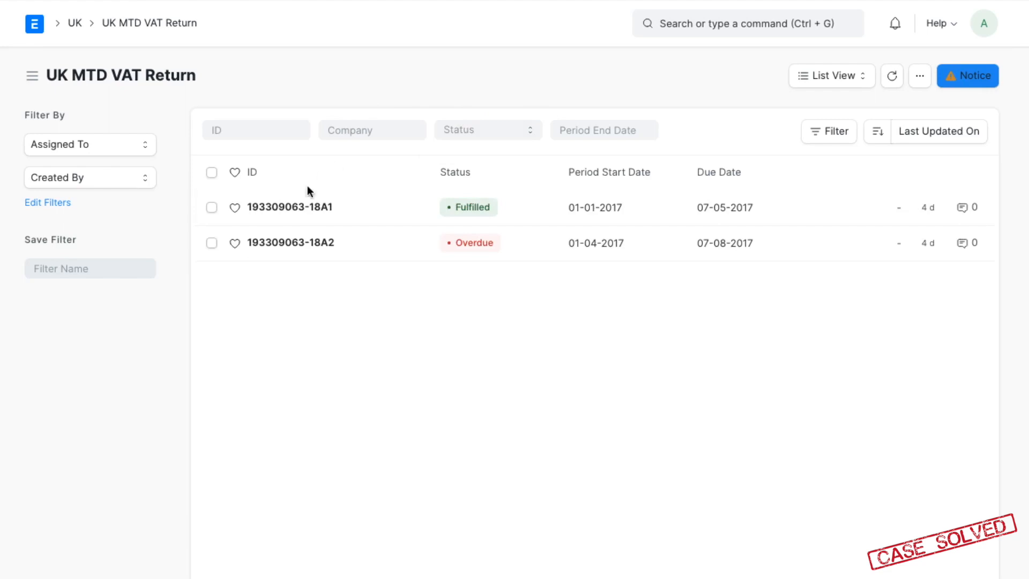
# - Review the obligation details and box values of the fulfilled VAT return starting 01-01-2017, and return to the list
pyautogui.click(290, 207)
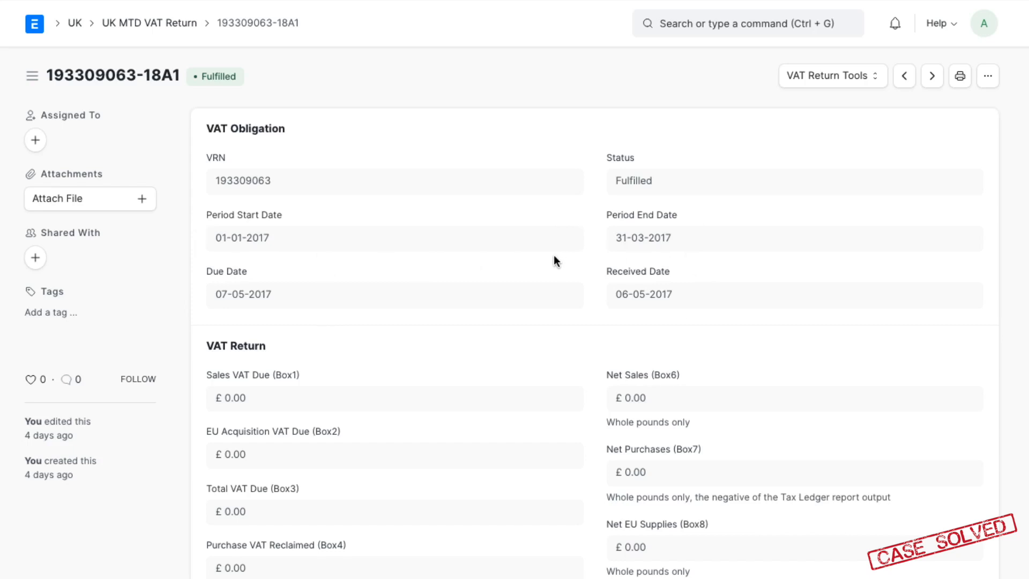
pyautogui.scroll(-3, 554, 256)
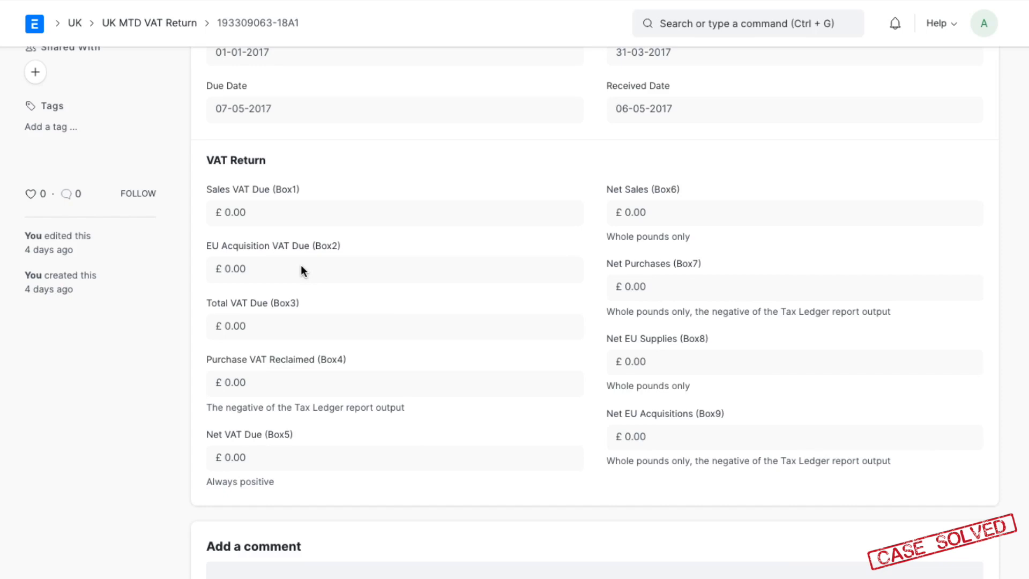
pyautogui.hotkey('alt', 'Left')
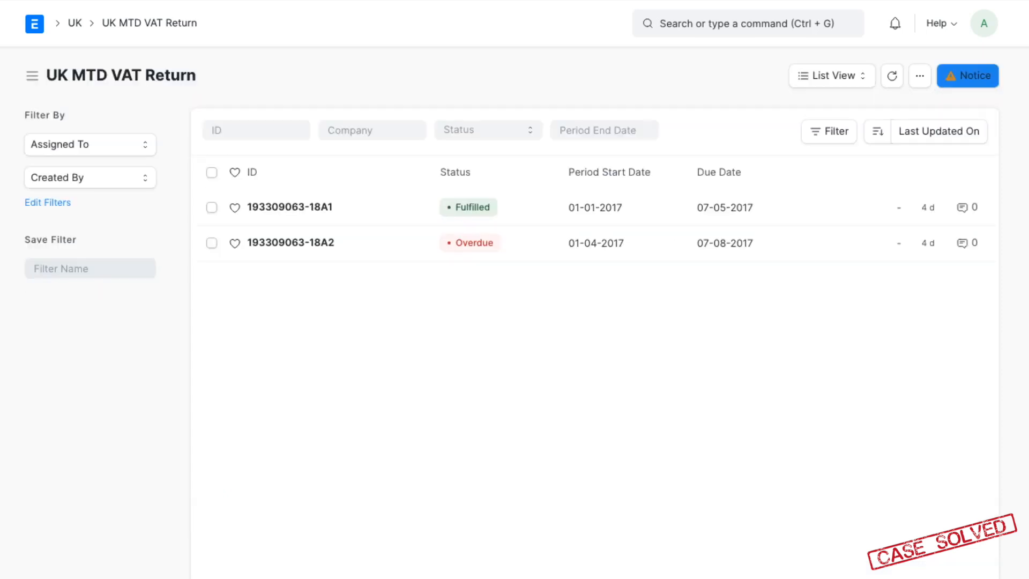
# - Open the overdue VAT return starting 01-04-2017 and examine the box totals and detail rows in its linked VAT Return report
pyautogui.click(317, 243)
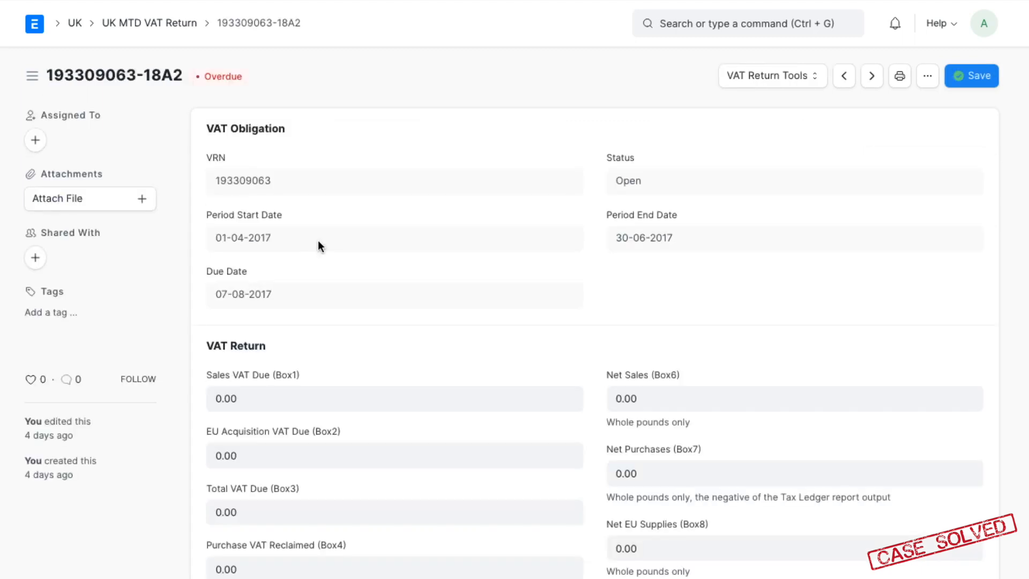
pyautogui.scroll(-1, 320, 238)
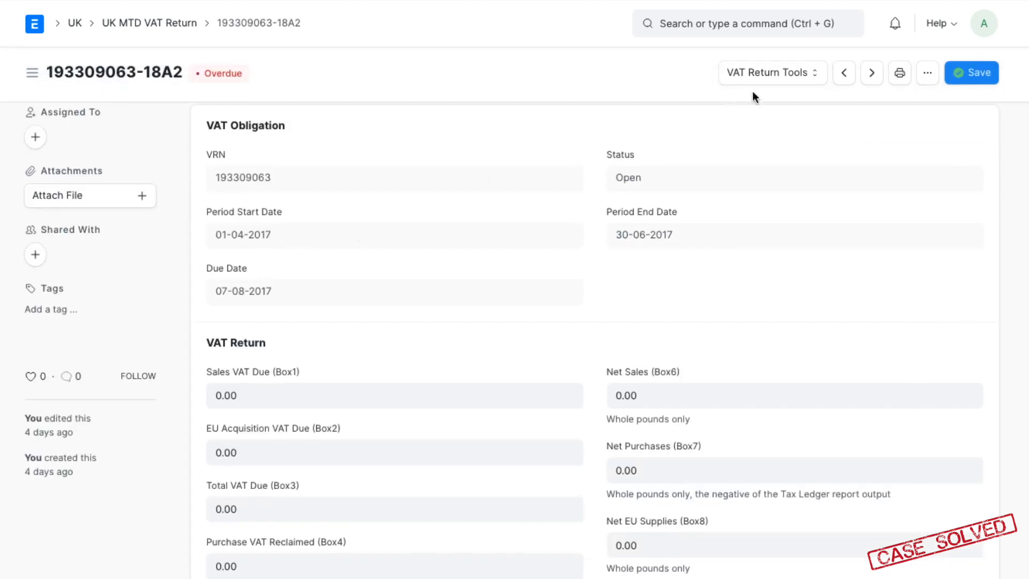
pyautogui.click(763, 74)
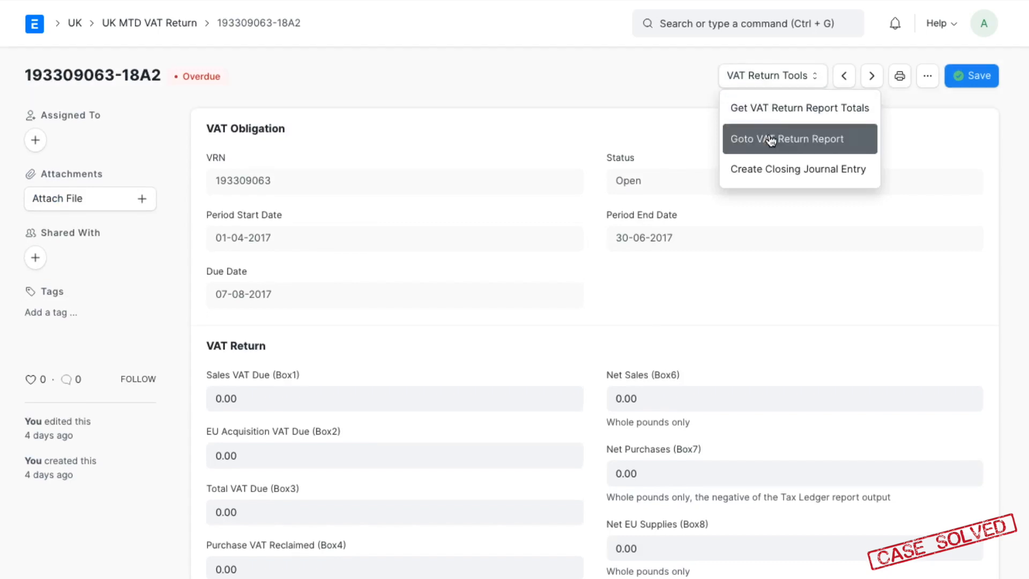
pyautogui.click(772, 137)
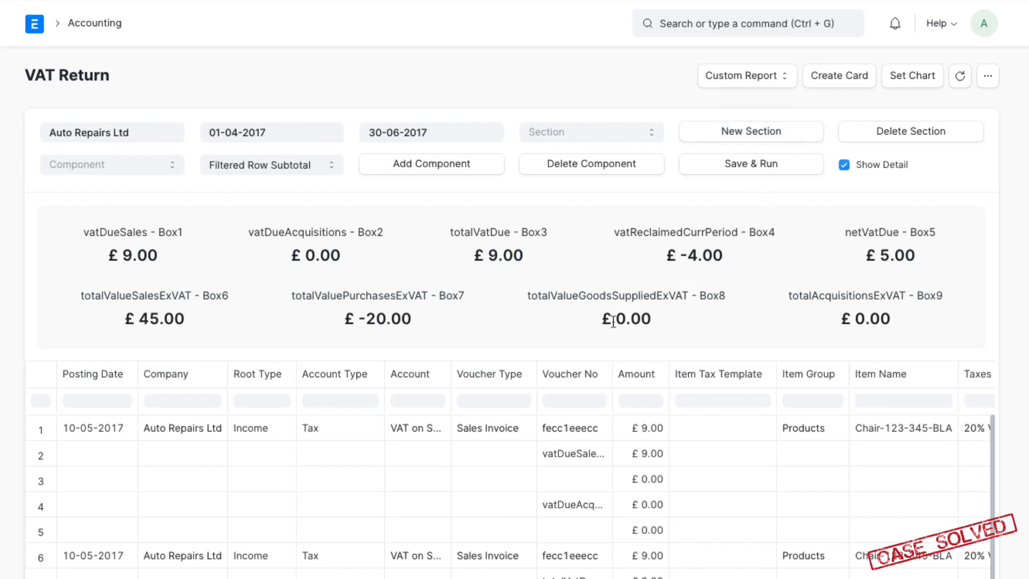
pyautogui.scroll(-2, 837, 454)
pyautogui.scroll(-7, 834, 452)
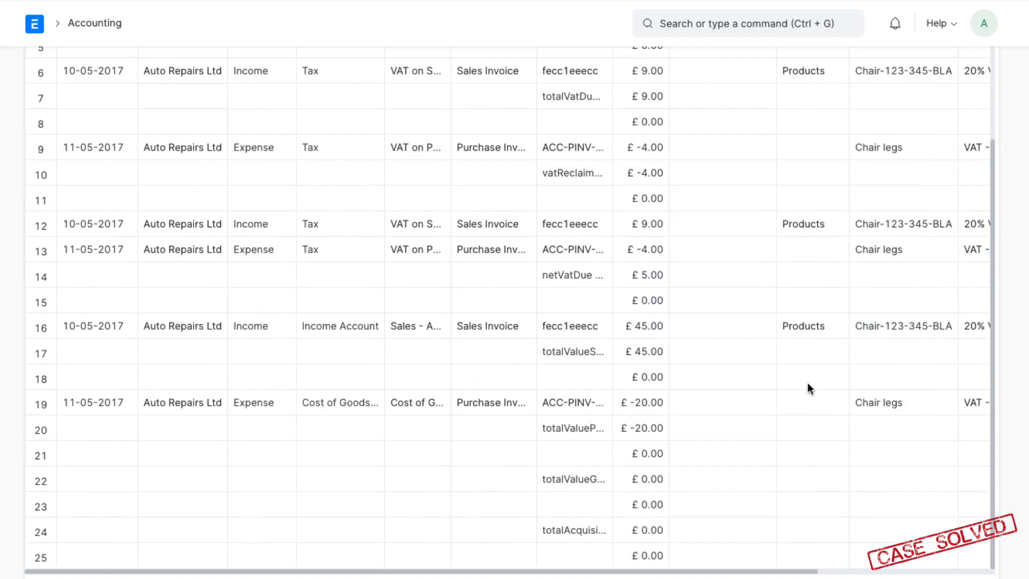
pyautogui.scroll(5, 808, 382)
pyautogui.scroll(2, 838, 448)
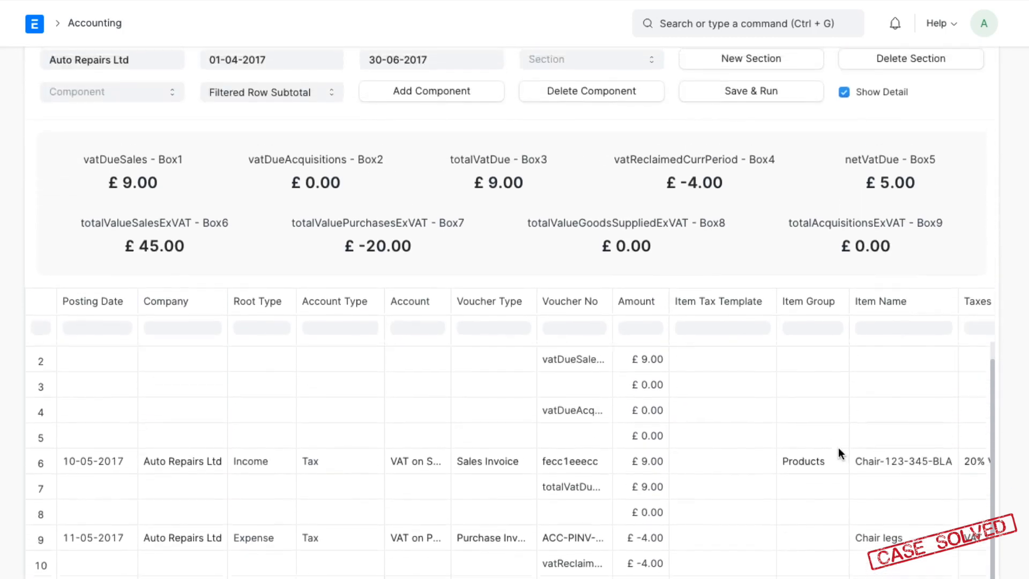
pyautogui.scroll(1, 379, 254)
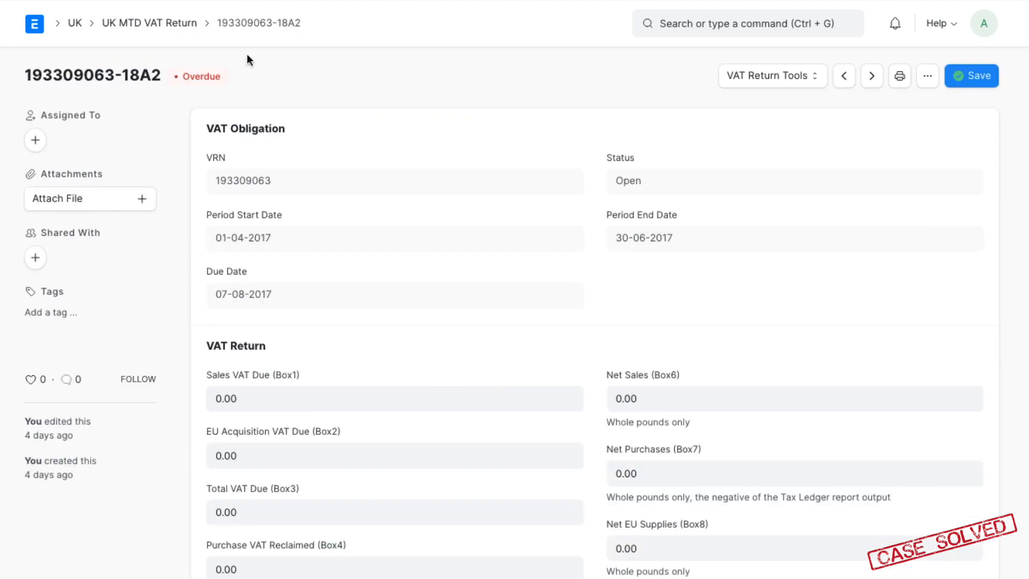
# - Fill Boxes 1–9 of the overdue VAT return with the VAT Return report totals and check the values
pyautogui.click(804, 75)
pyautogui.click(804, 107)
pyautogui.scroll(-2, 781, 333)
pyautogui.scroll(-2, 774, 317)
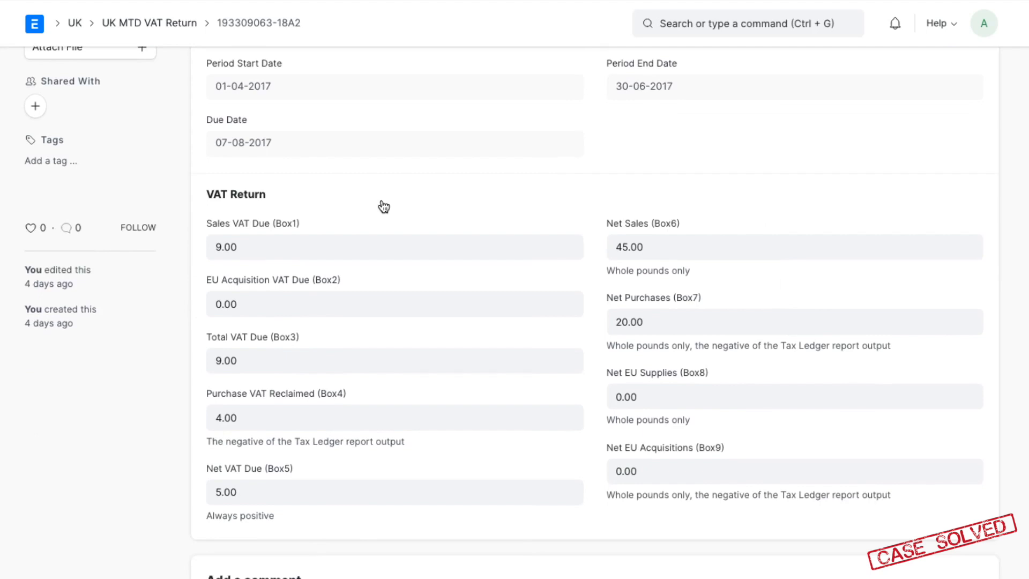
# - Save the completed VAT return and accept the UK HMRC Legal Declaration to submit it
pyautogui.scroll(3, 383, 205)
pyautogui.click(966, 79)
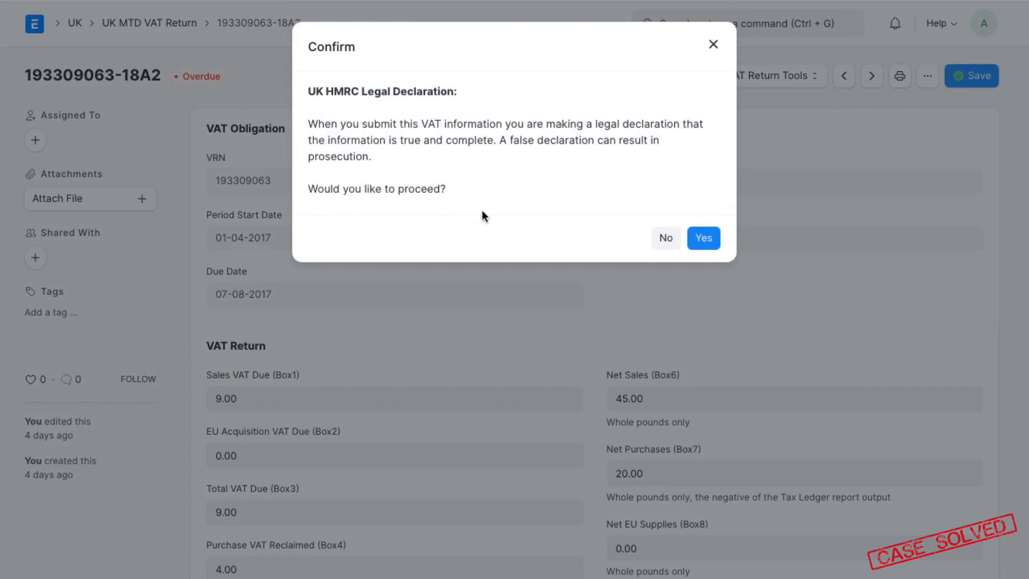
pyautogui.click(702, 237)
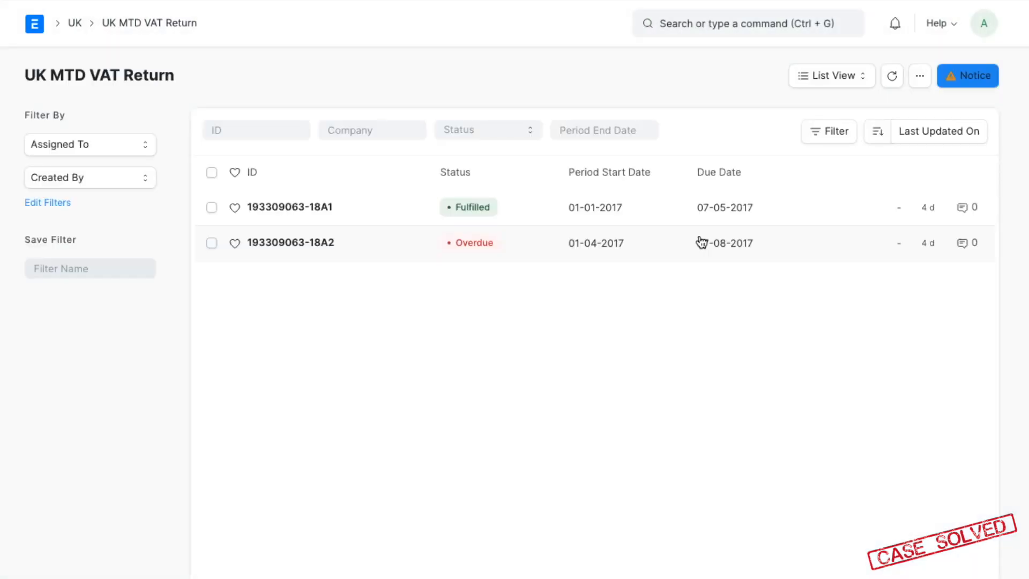
# - Reopen the submitted VAT return starting 01-04-2017 and examine its status, box values and recorded version changes
pyautogui.click(321, 246)
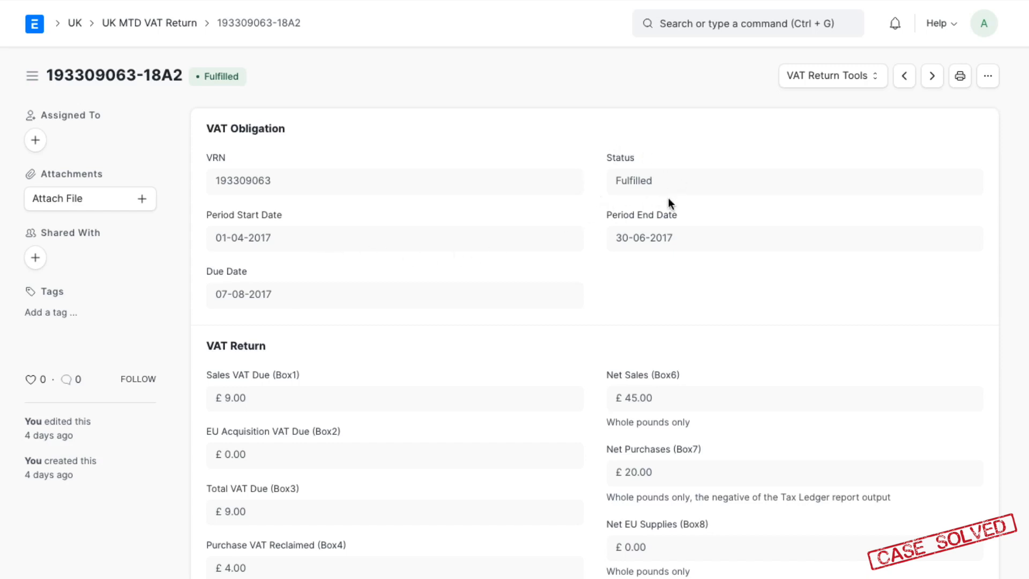
pyautogui.scroll(-4, 560, 298)
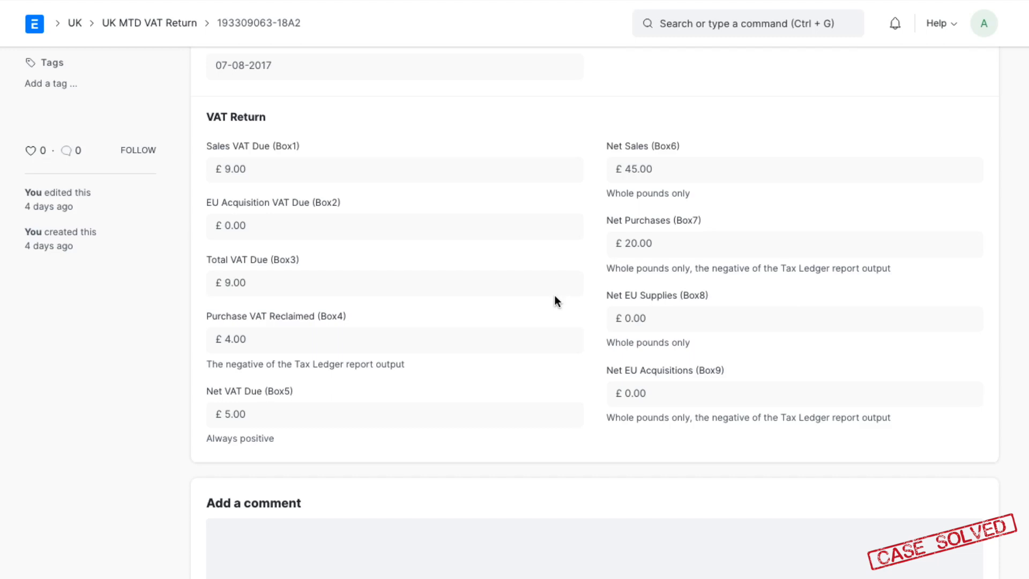
pyautogui.scroll(-2, 555, 296)
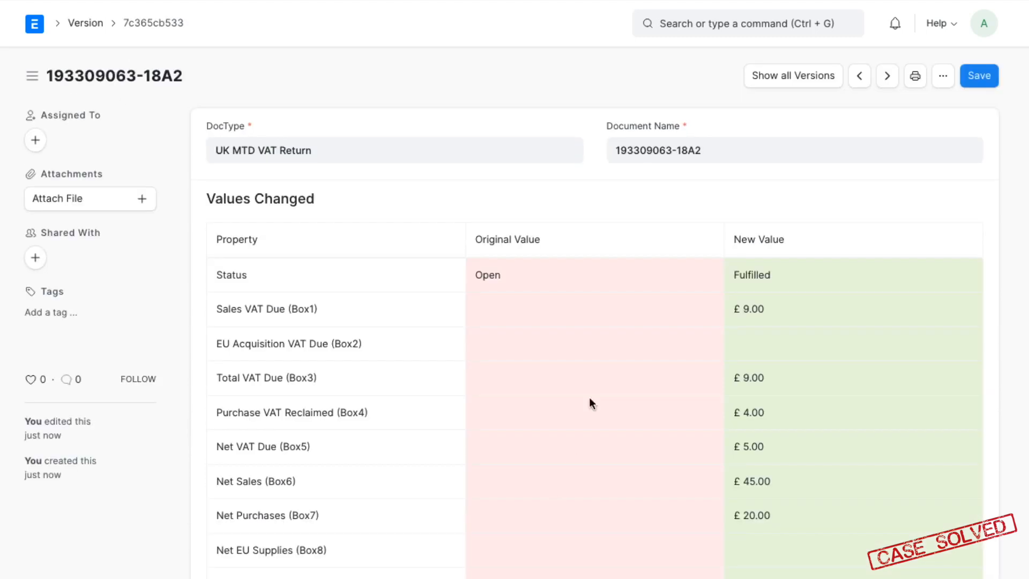
pyautogui.scroll(-6, 591, 403)
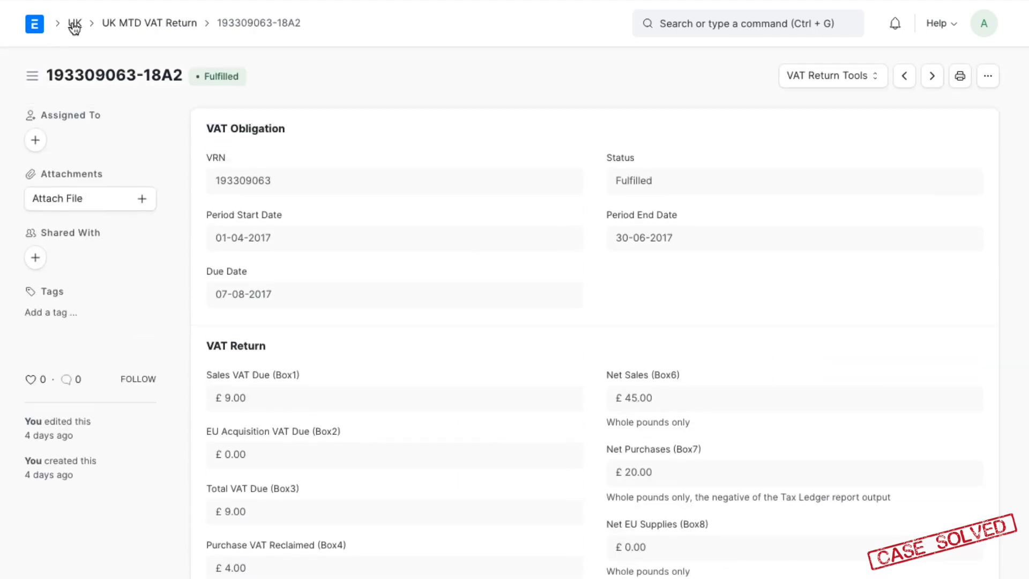
# - Open the VAT Liabilities list from the UK workspace and set its date filter to 16-08-2022
pyautogui.click(74, 26)
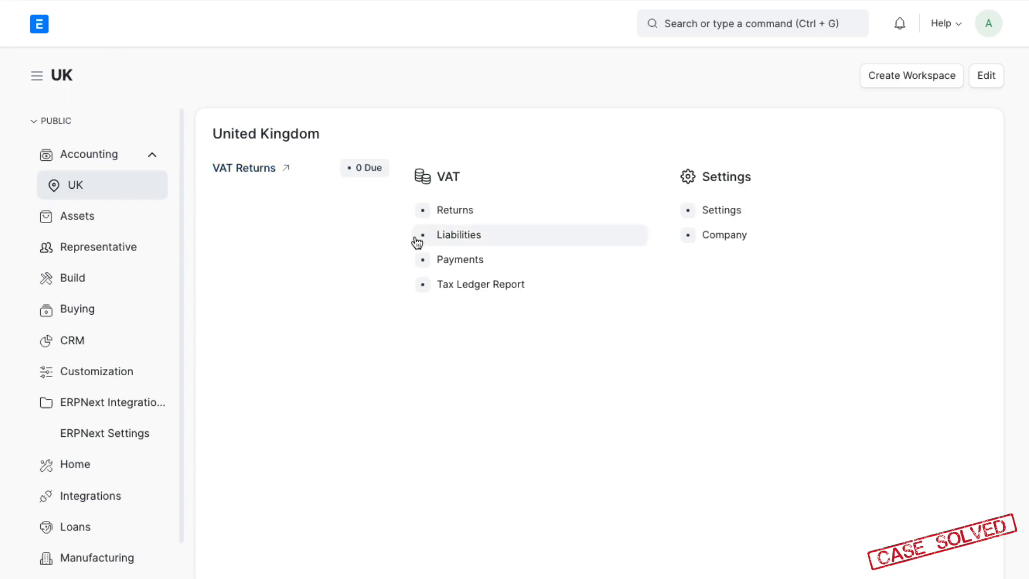
pyautogui.click(450, 235)
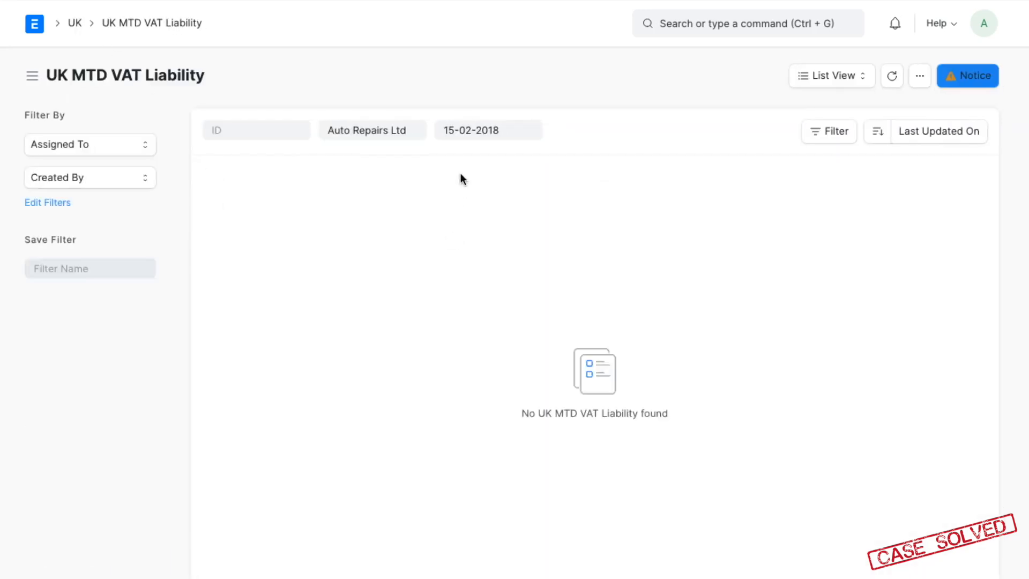
pyautogui.click(473, 130)
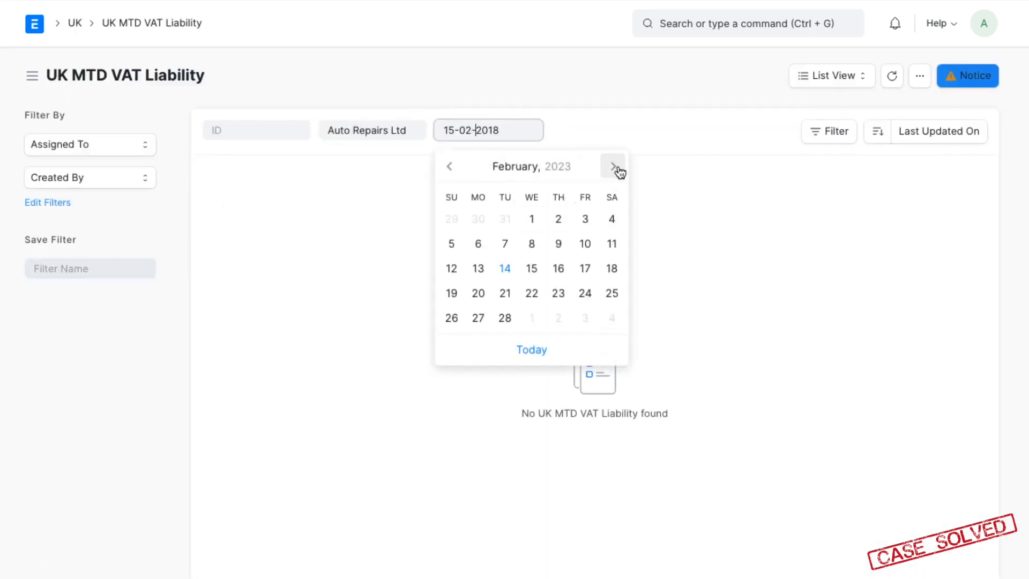
pyautogui.click(449, 167)
pyautogui.click(449, 167)
pyautogui.click(449, 167)
pyautogui.click(449, 167)
pyautogui.click(449, 167)
pyautogui.click(449, 168)
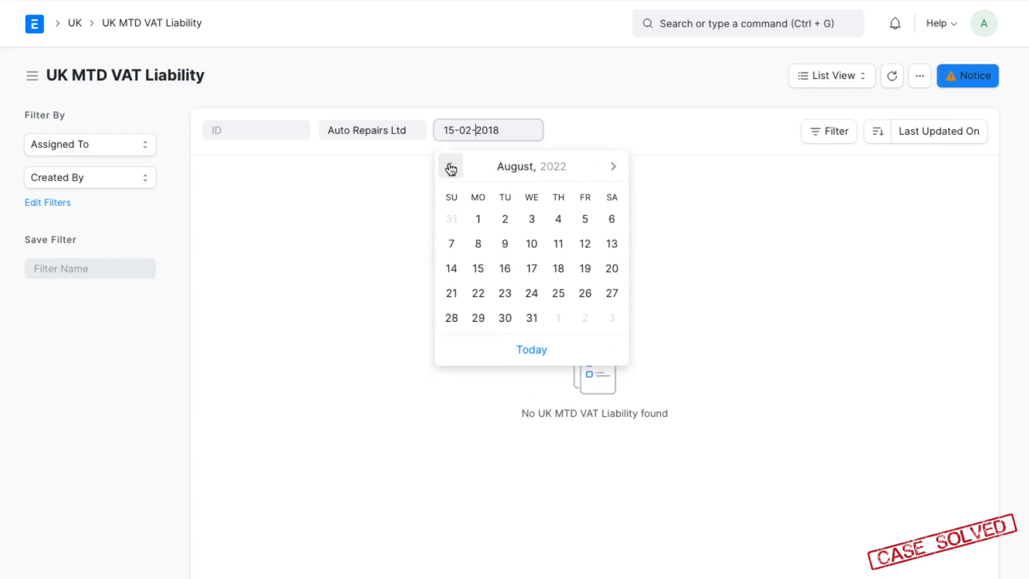
pyautogui.click(505, 270)
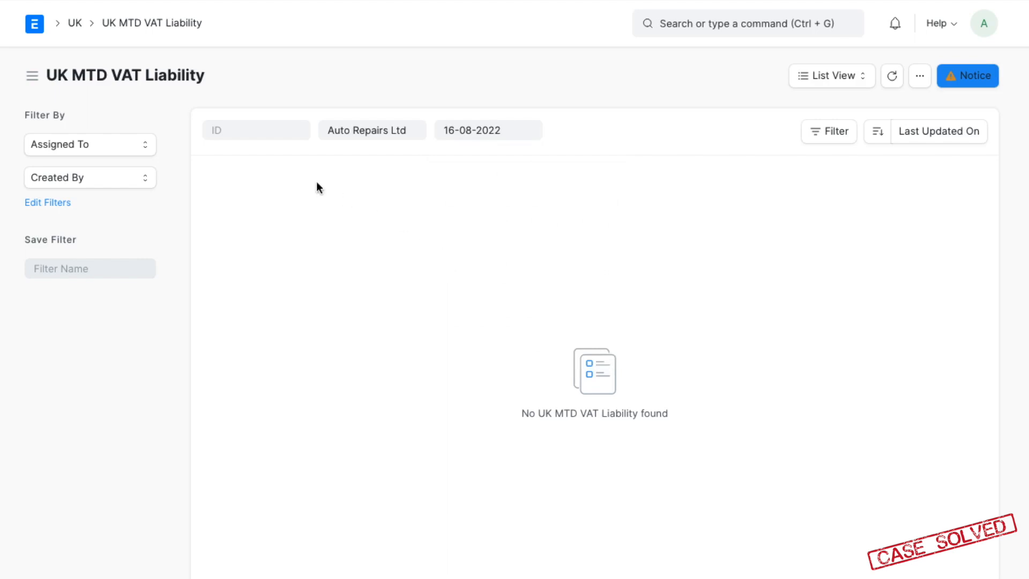
# - Open the VAT Payments list from the UK workspace, pick another date in its filter and return to the workspace
pyautogui.click(74, 23)
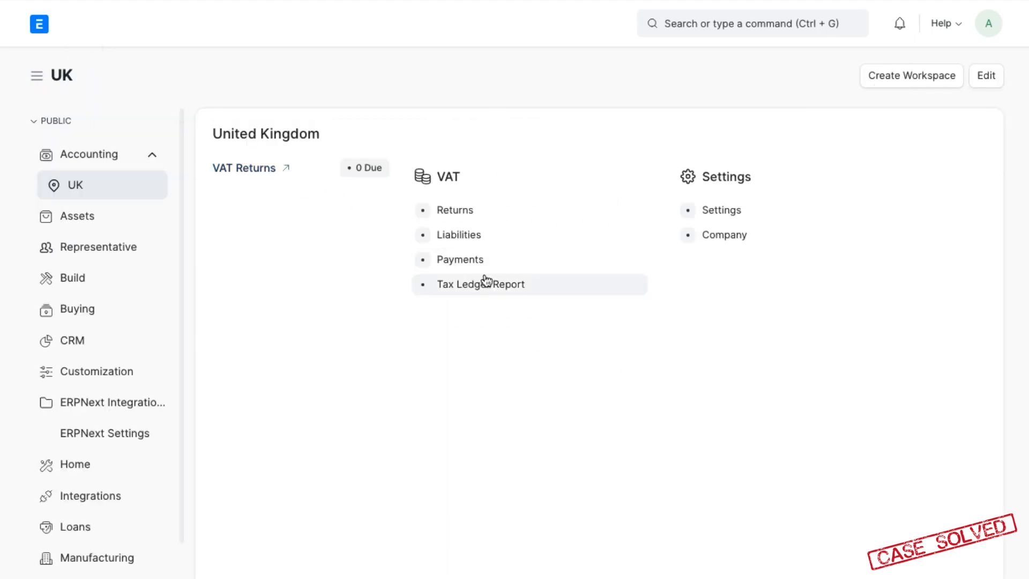
pyautogui.click(472, 263)
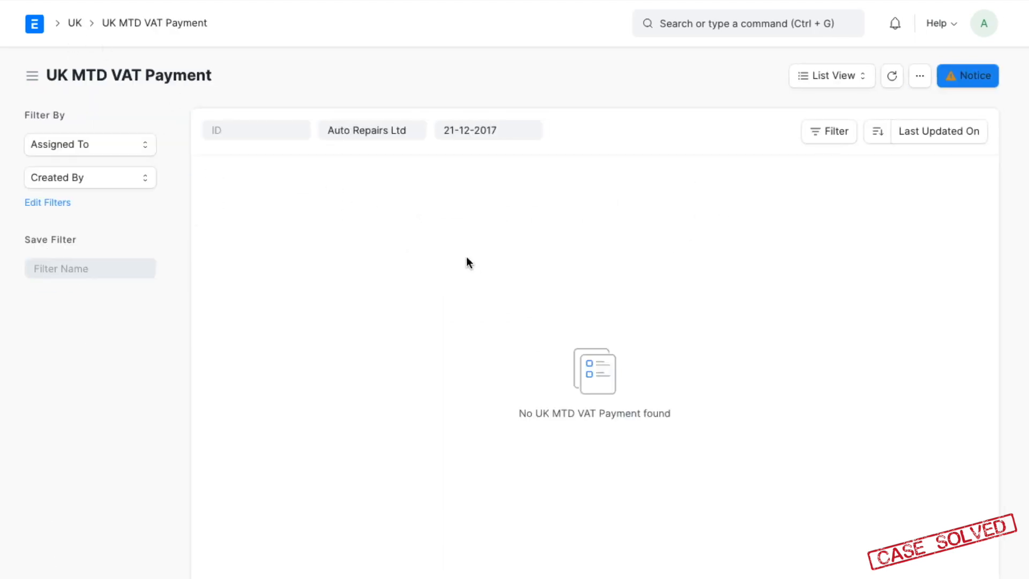
pyautogui.click(477, 131)
pyautogui.click(615, 167)
pyautogui.click(615, 167)
pyautogui.click(615, 167)
pyautogui.click(558, 268)
pyautogui.click(74, 22)
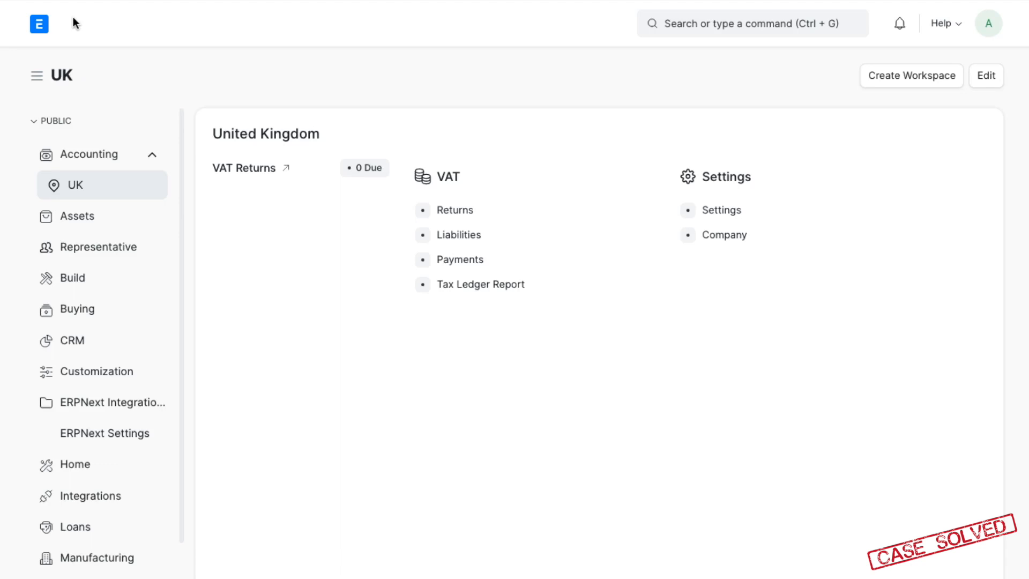